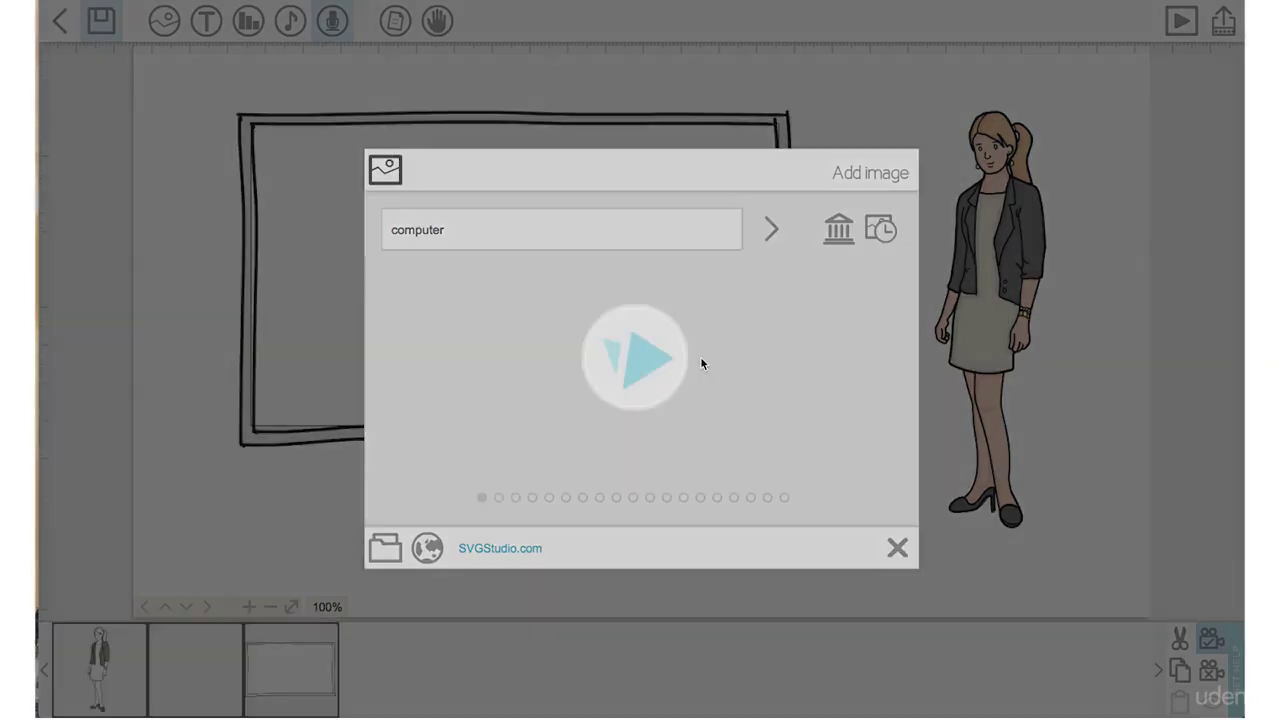
Add the businessman-at-a-laptop image from the 'computer' search results to the scene
{"action": "left_click", "coordinate": [703, 366]}
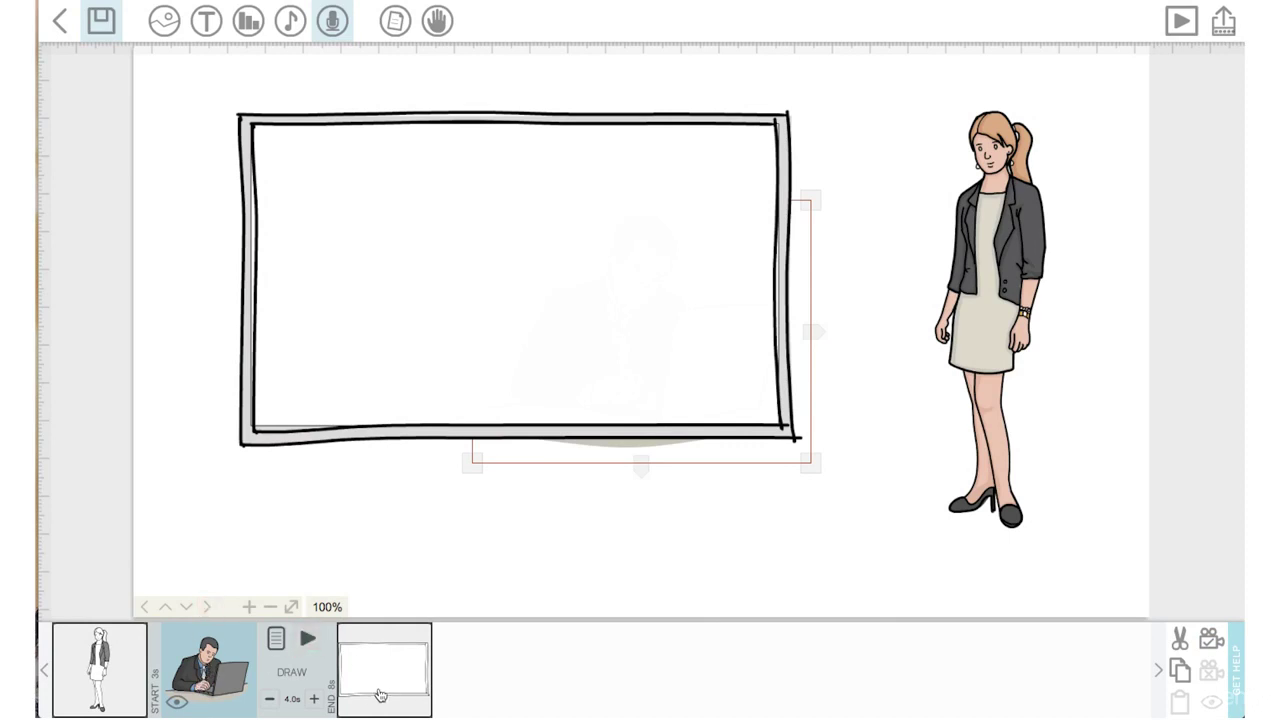
Place the businessman after the frame in the timeline and shrink him into the frame's left side
{"action": "left_click", "coordinate": [243, 662]}
{"action": "left_click_drag", "start_coordinate": [243, 662], "coordinate": [348, 670]}
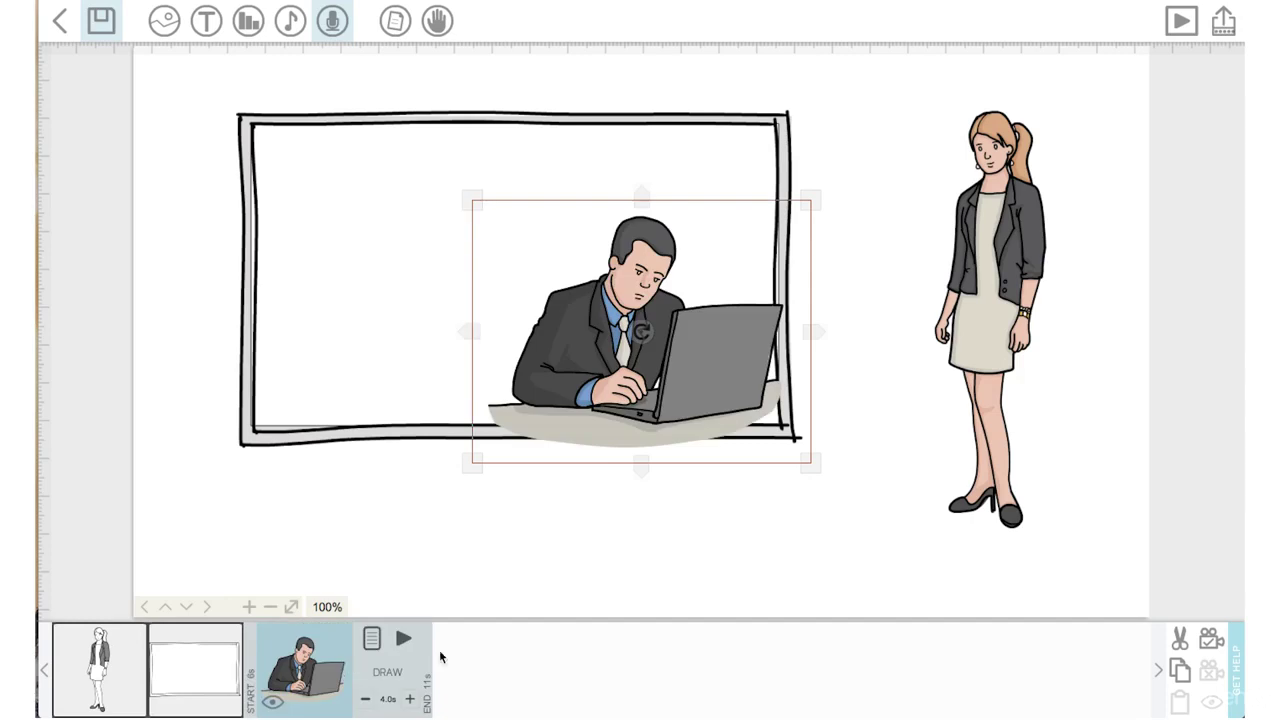
{"action": "left_click_drag", "start_coordinate": [577, 377], "coordinate": [365, 323]}
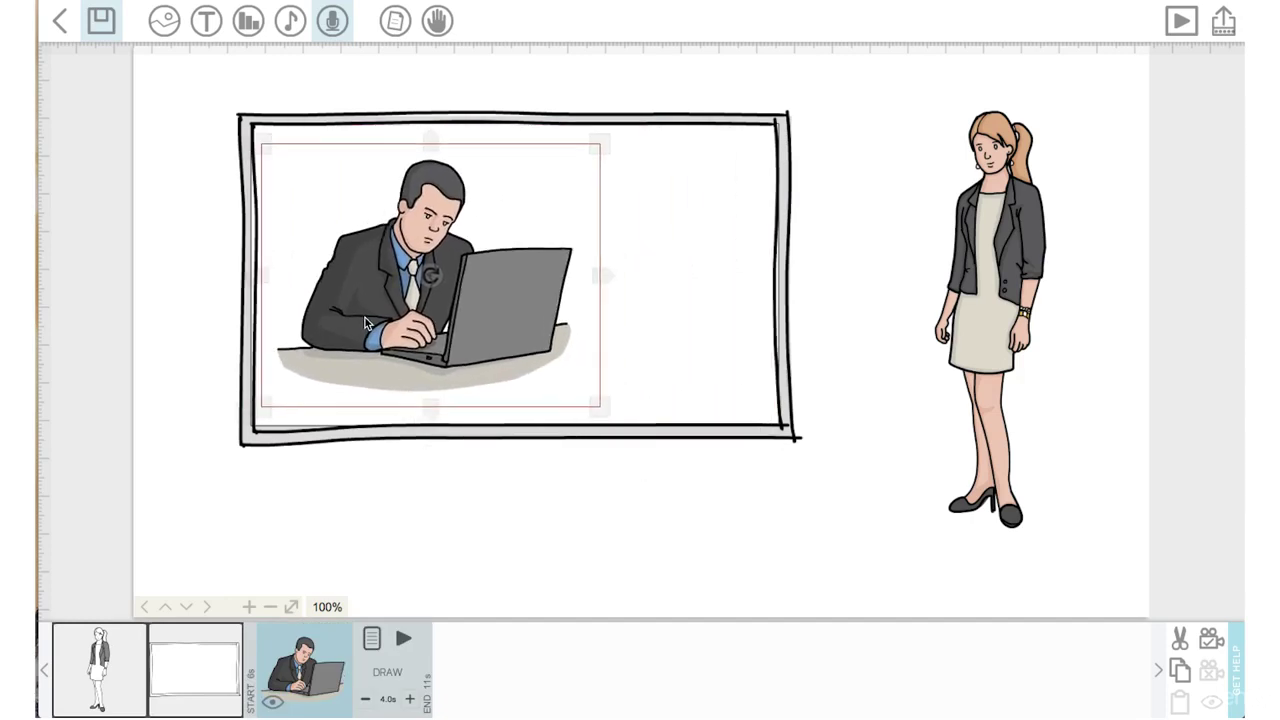
{"action": "left_click_drag", "start_coordinate": [600, 406], "coordinate": [497, 363]}
{"action": "left_click_drag", "start_coordinate": [406, 326], "coordinate": [351, 370]}
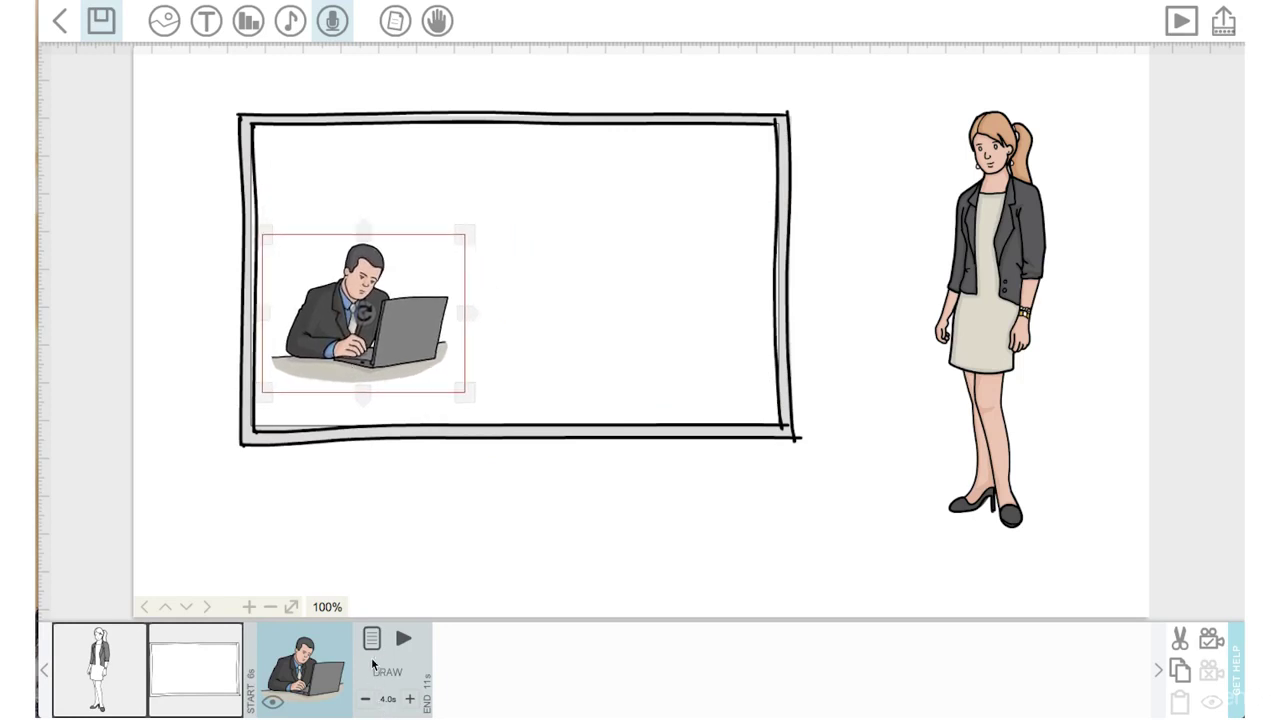
Mirror the businessman, draw him in 1.0s with no pause or transition, and shift him right
{"action": "left_click", "coordinate": [371, 639]}
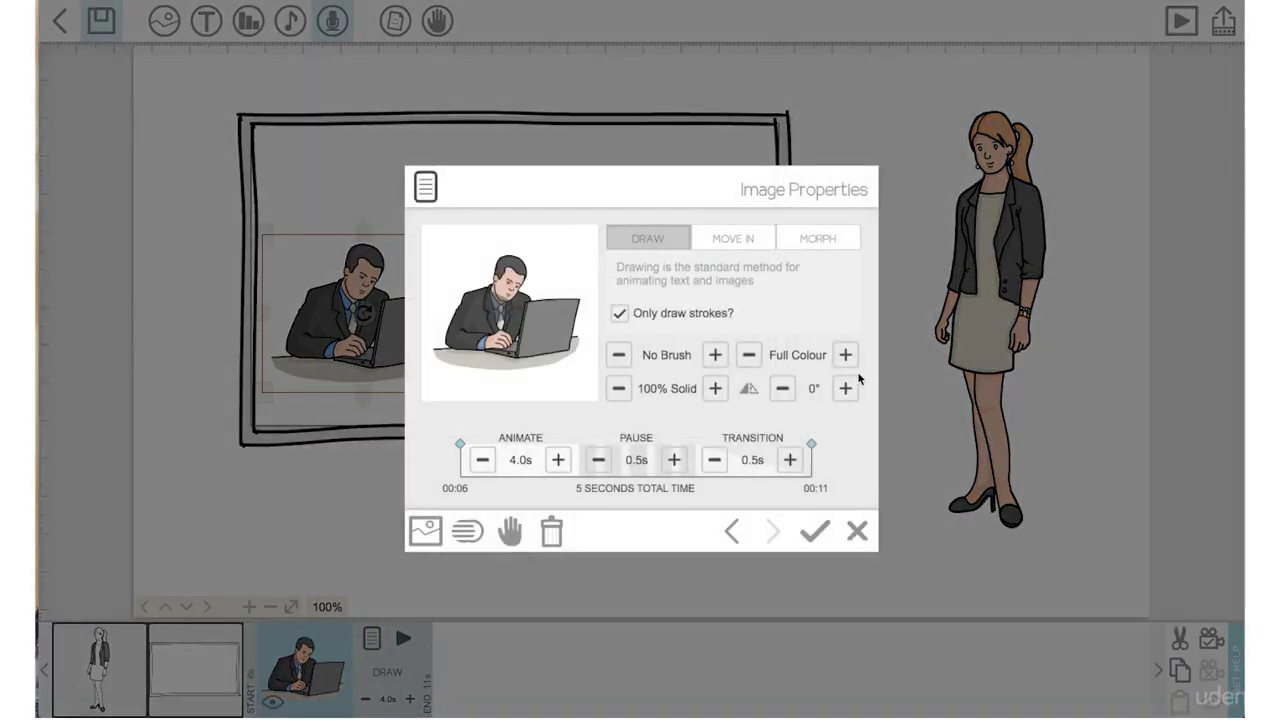
{"action": "left_click", "coordinate": [746, 392]}
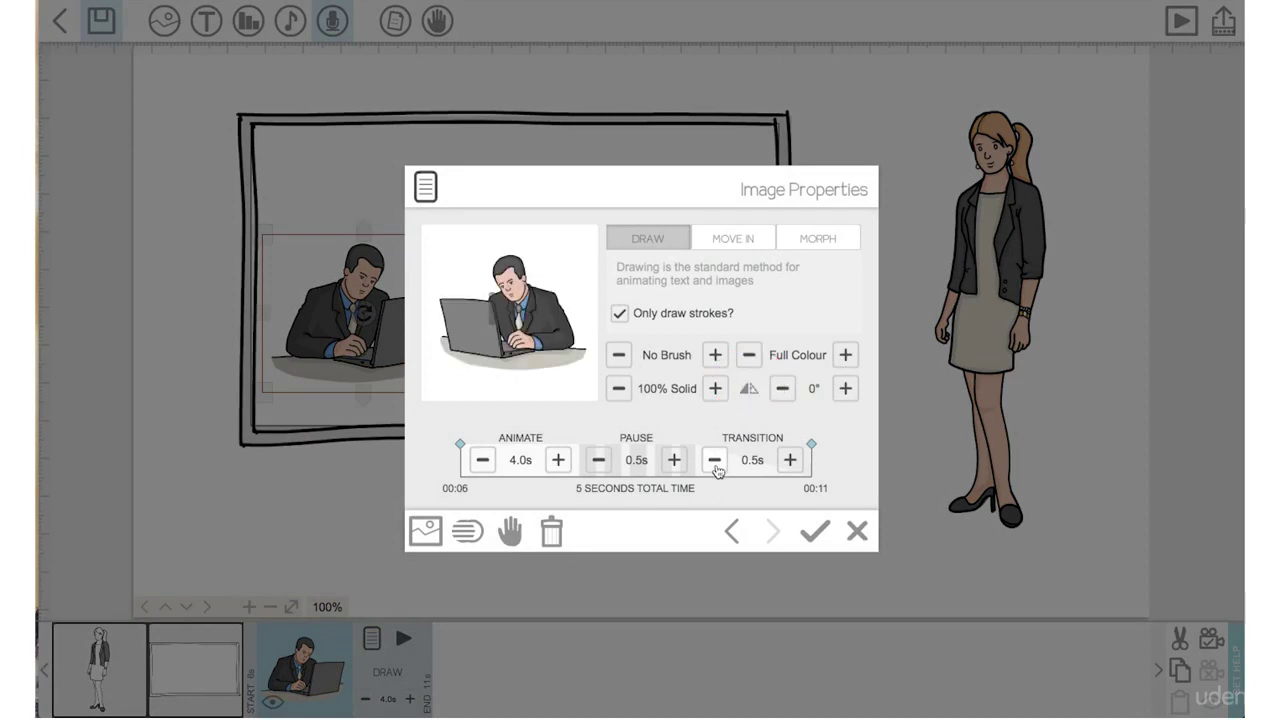
{"action": "left_click", "coordinate": [713, 459]}
{"action": "left_click", "coordinate": [598, 460]}
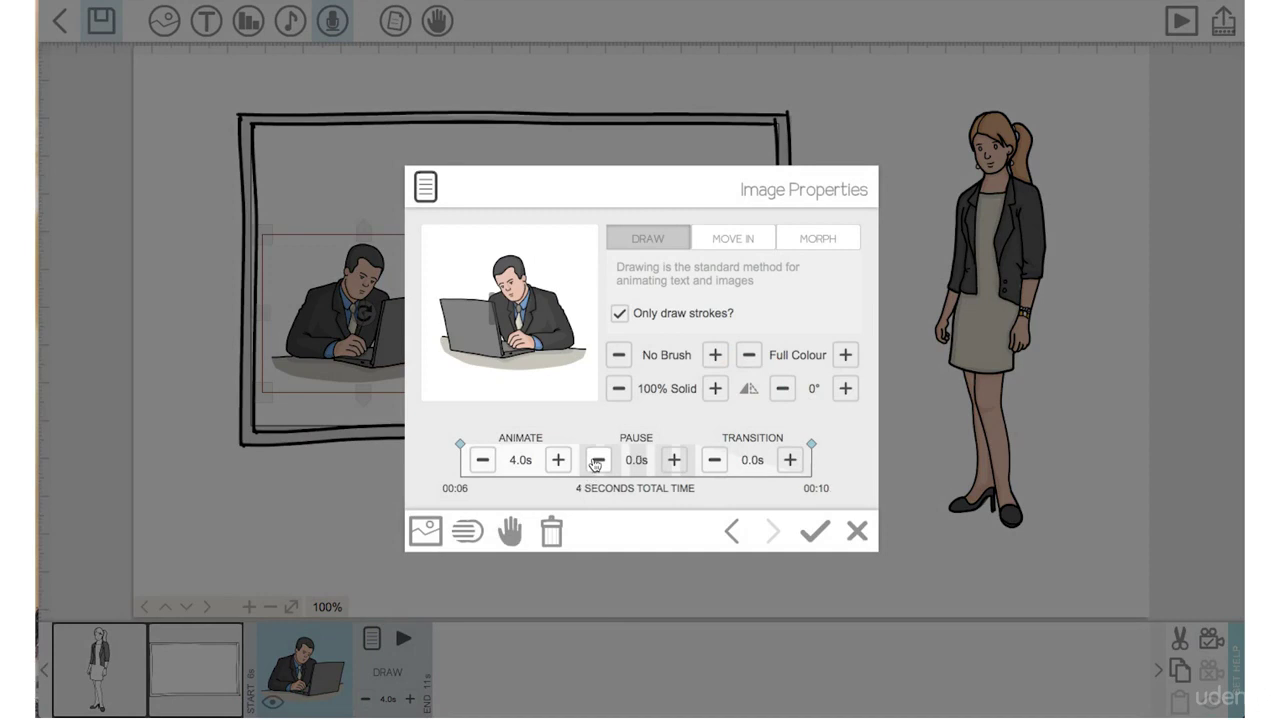
{"action": "left_click", "coordinate": [482, 460]}
{"action": "left_click", "coordinate": [482, 460]}
{"action": "left_click", "coordinate": [482, 460]}
{"action": "left_click", "coordinate": [482, 460]}
{"action": "left_click", "coordinate": [482, 460]}
{"action": "left_click", "coordinate": [482, 460]}
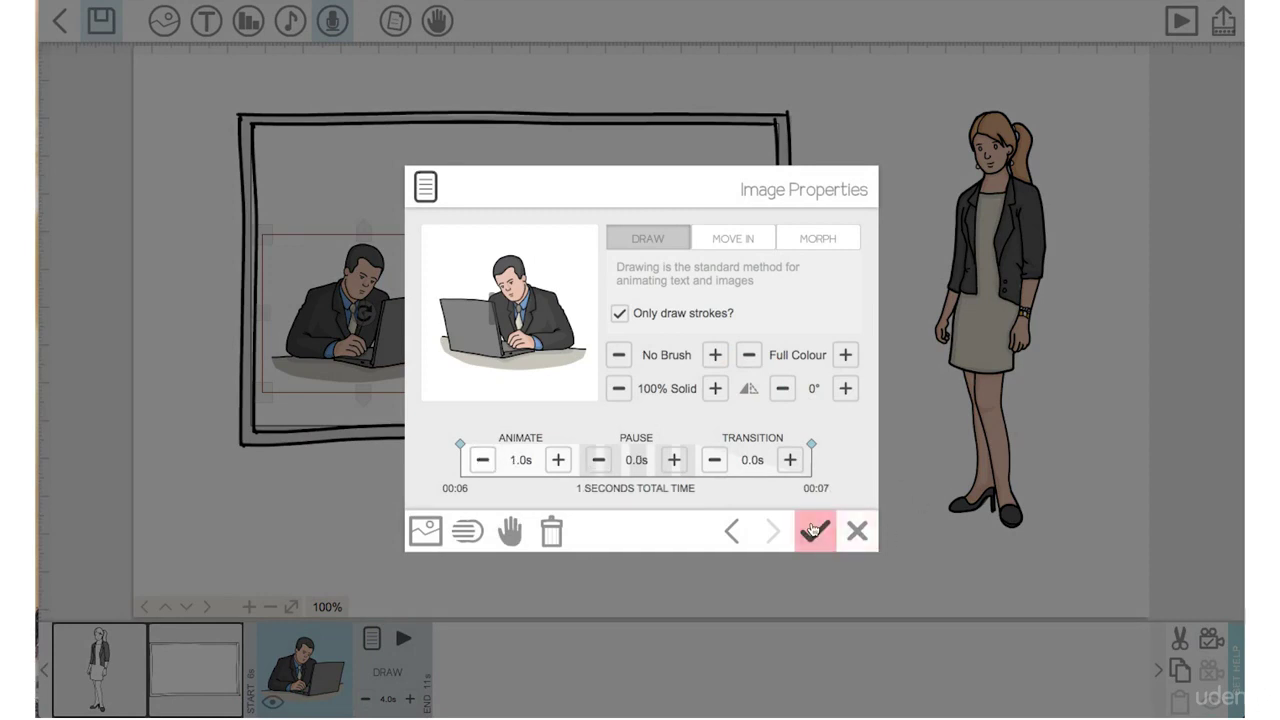
{"action": "left_click", "coordinate": [815, 530]}
{"action": "left_click_drag", "start_coordinate": [335, 333], "coordinate": [618, 340]}
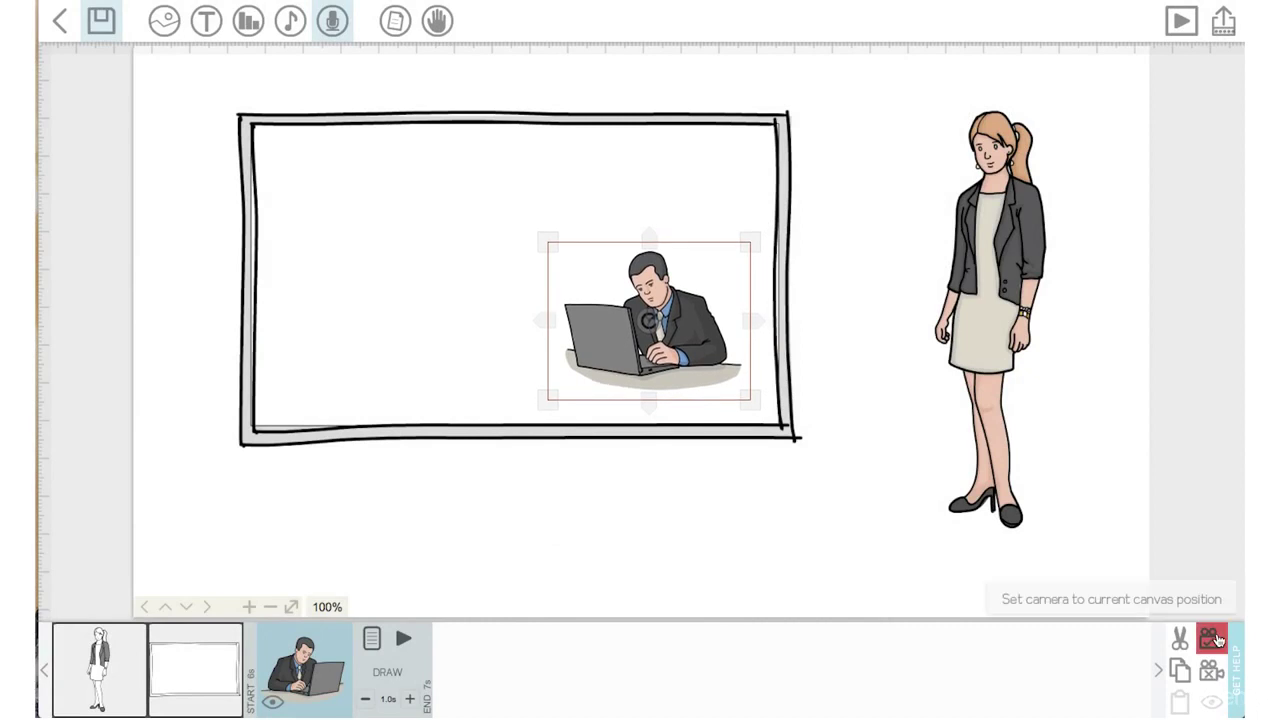
Set the camera to the current canvas view, then bring up the Add image dialog
{"action": "left_click", "coordinate": [1215, 639]}
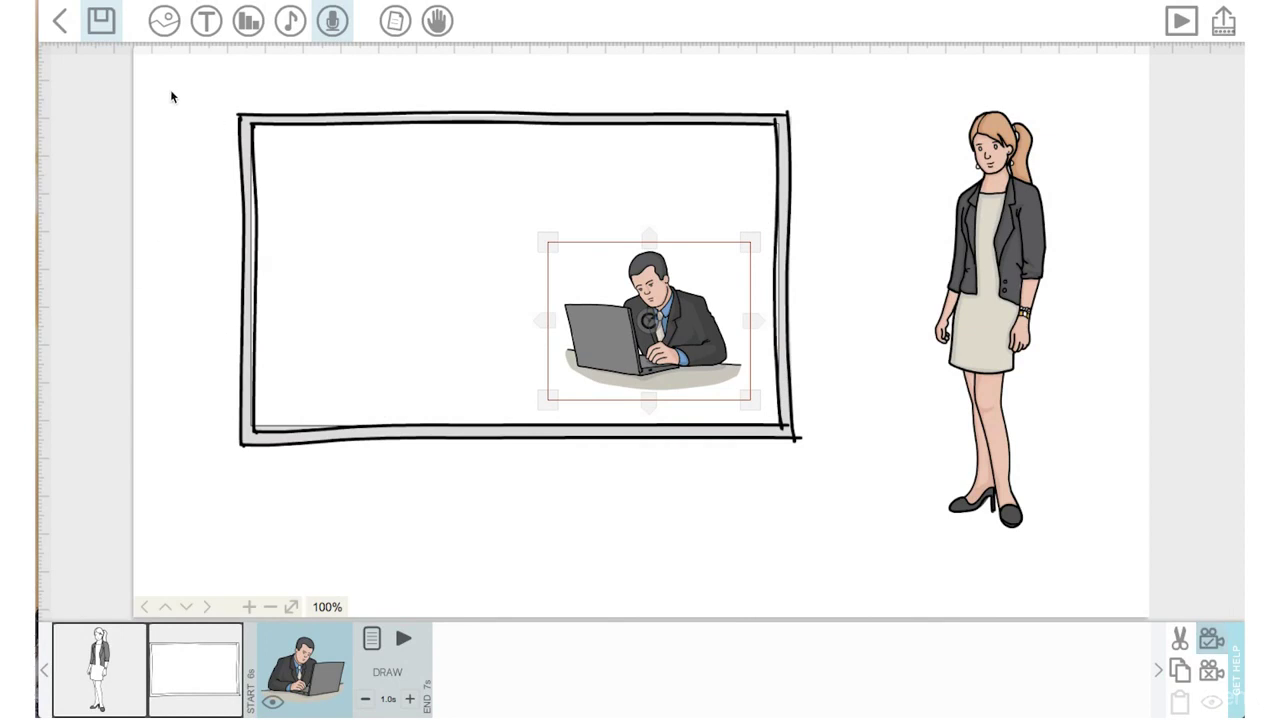
{"action": "left_click", "coordinate": [165, 20]}
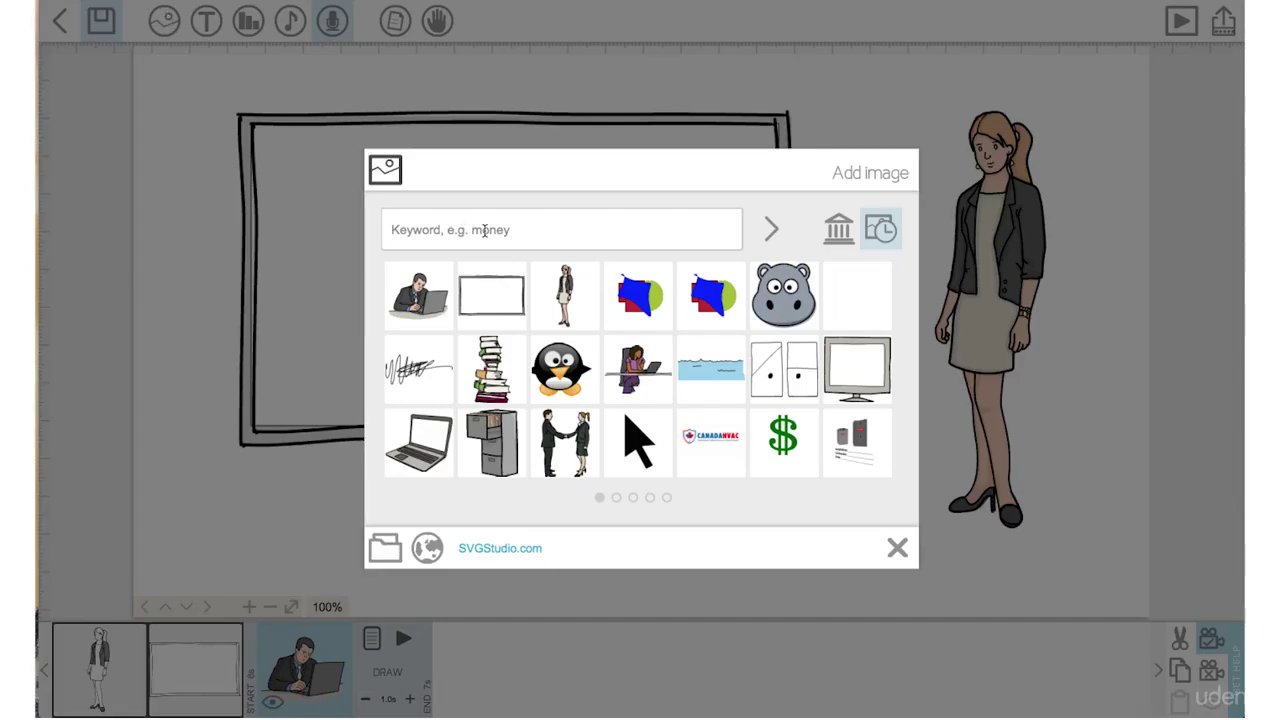
Search 'laptop', add the arms-raised woman, and shrink her into the frame's left half
{"action": "type", "text": "laptop"}
{"action": "key", "text": "Return"}
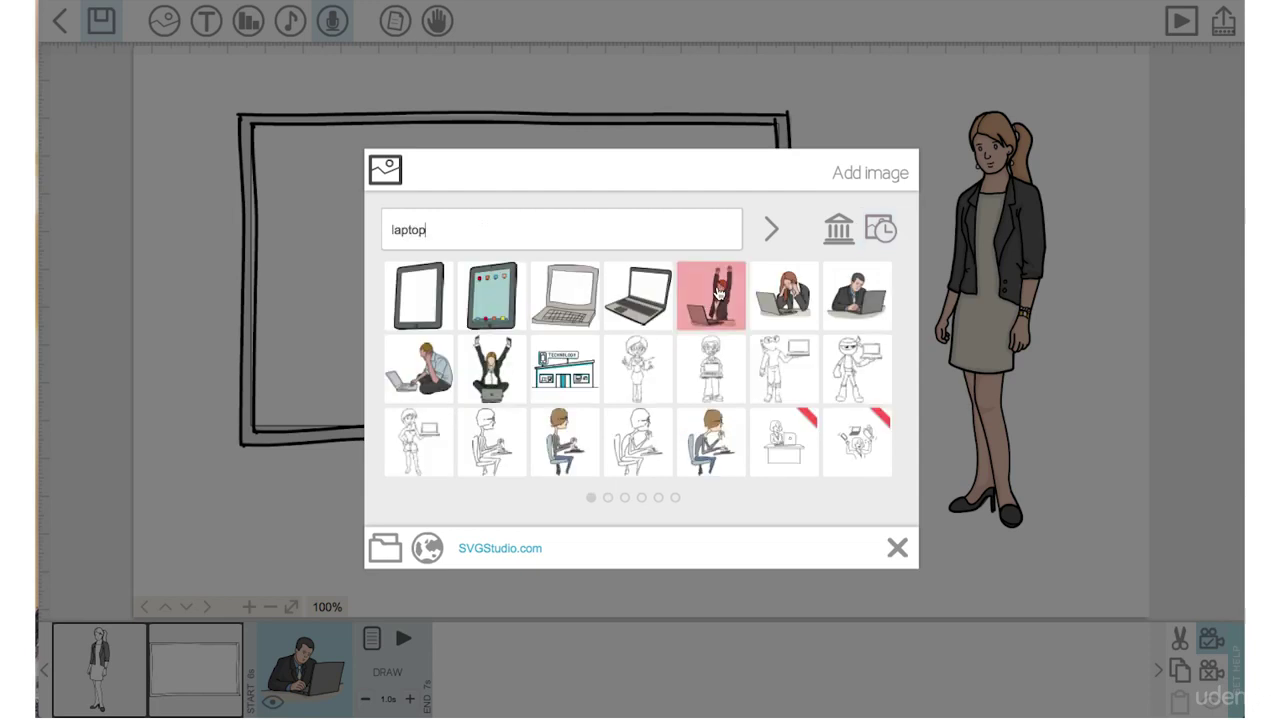
{"action": "left_click", "coordinate": [718, 292]}
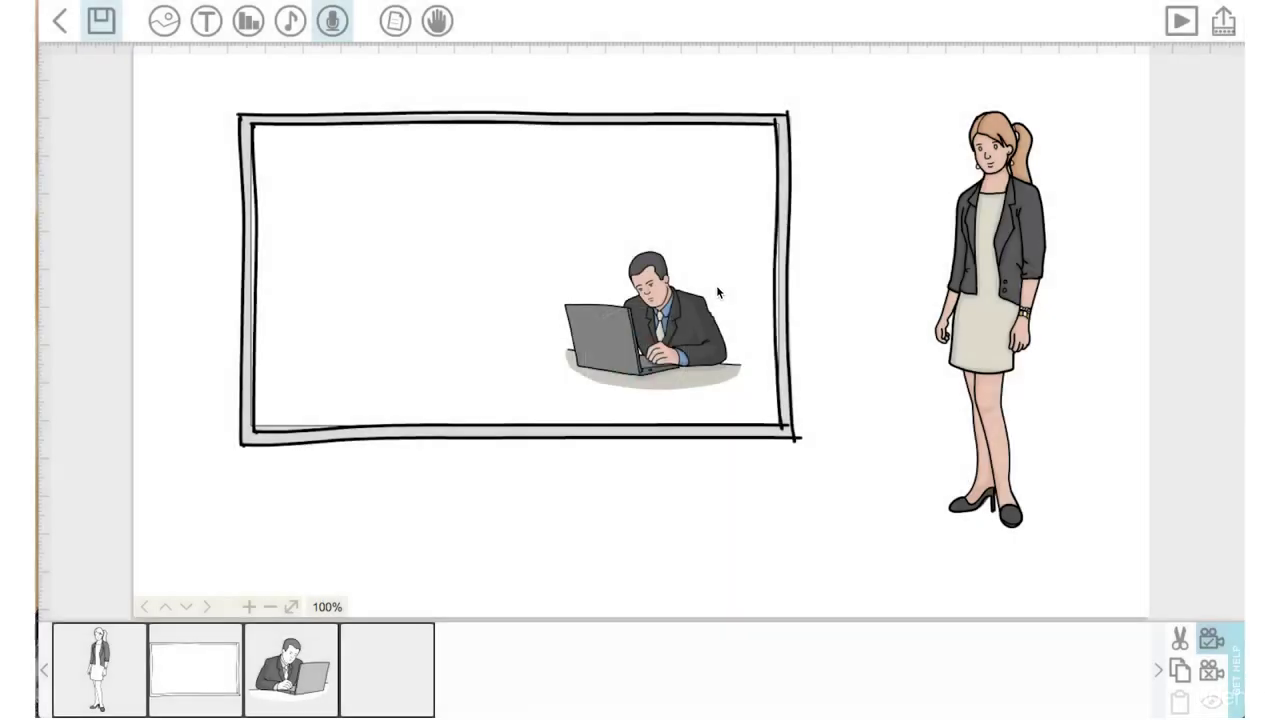
{"action": "left_click_drag", "start_coordinate": [575, 423], "coordinate": [322, 368]}
{"action": "left_click_drag", "start_coordinate": [245, 104], "coordinate": [304, 154]}
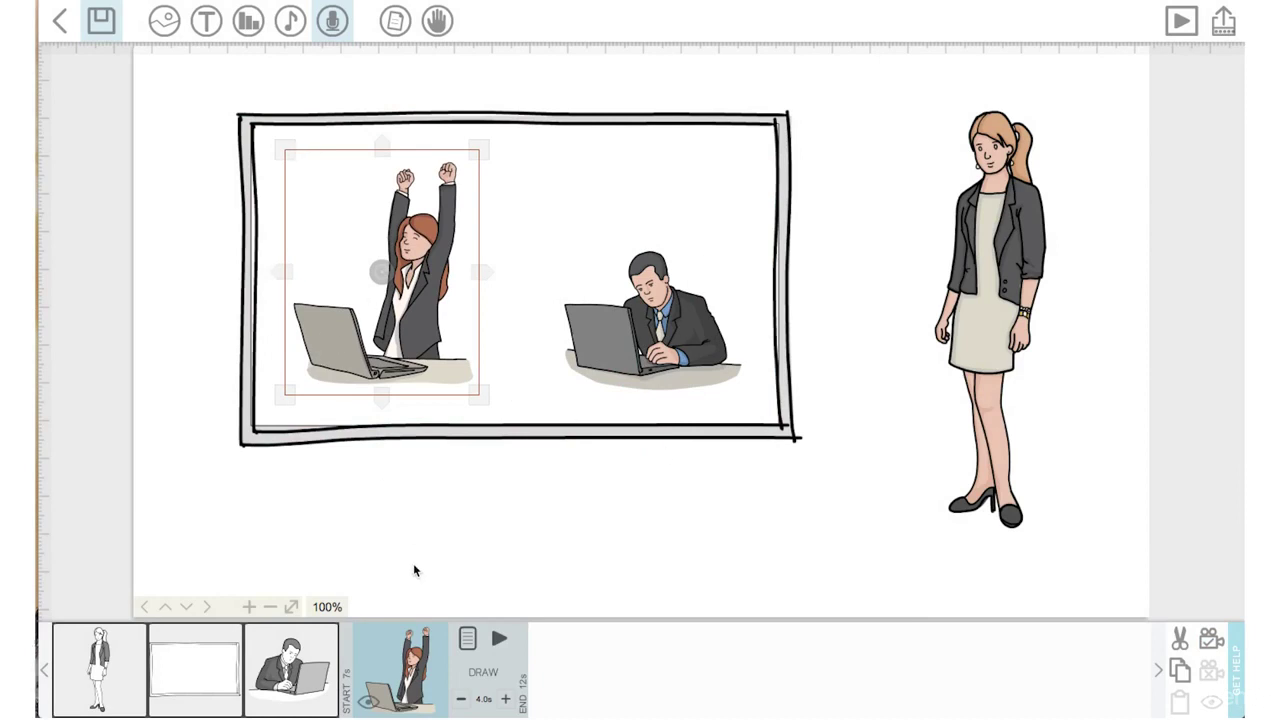
Mirror the cheering woman, draw her in 1.0s with no pause or transition, and nudge her up-left
{"action": "left_click", "coordinate": [467, 638]}
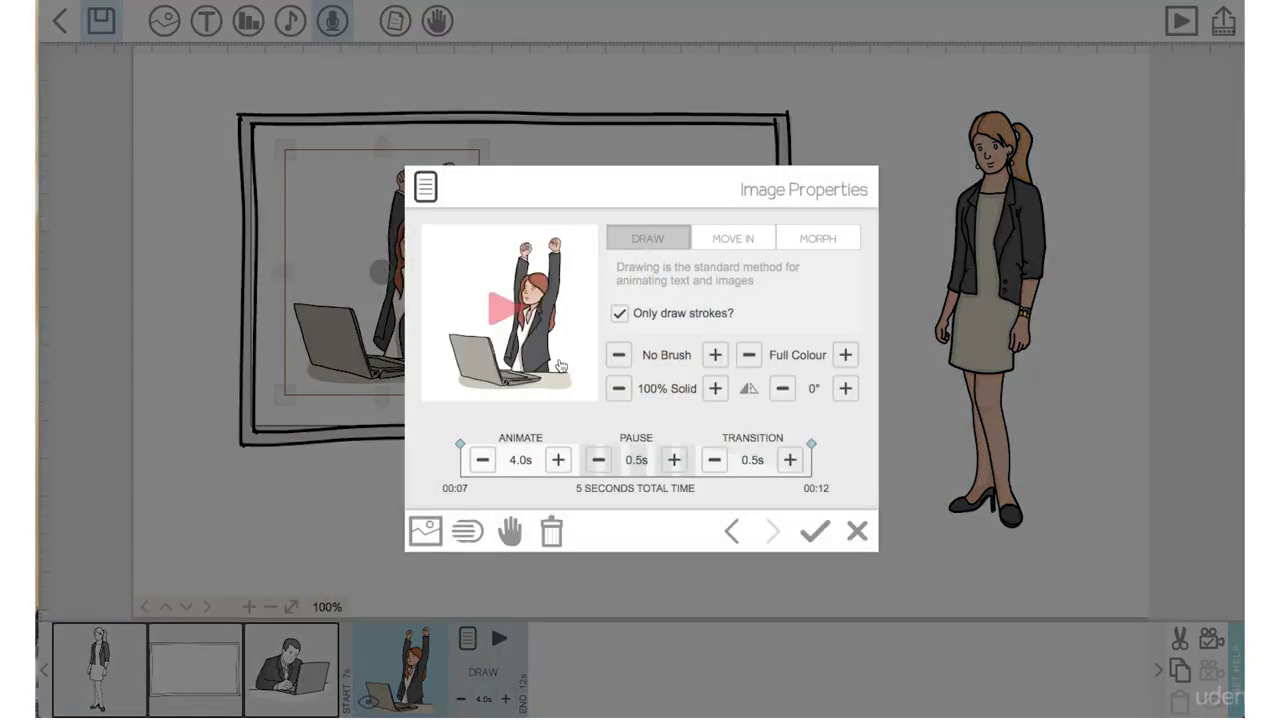
{"action": "left_click", "coordinate": [752, 393]}
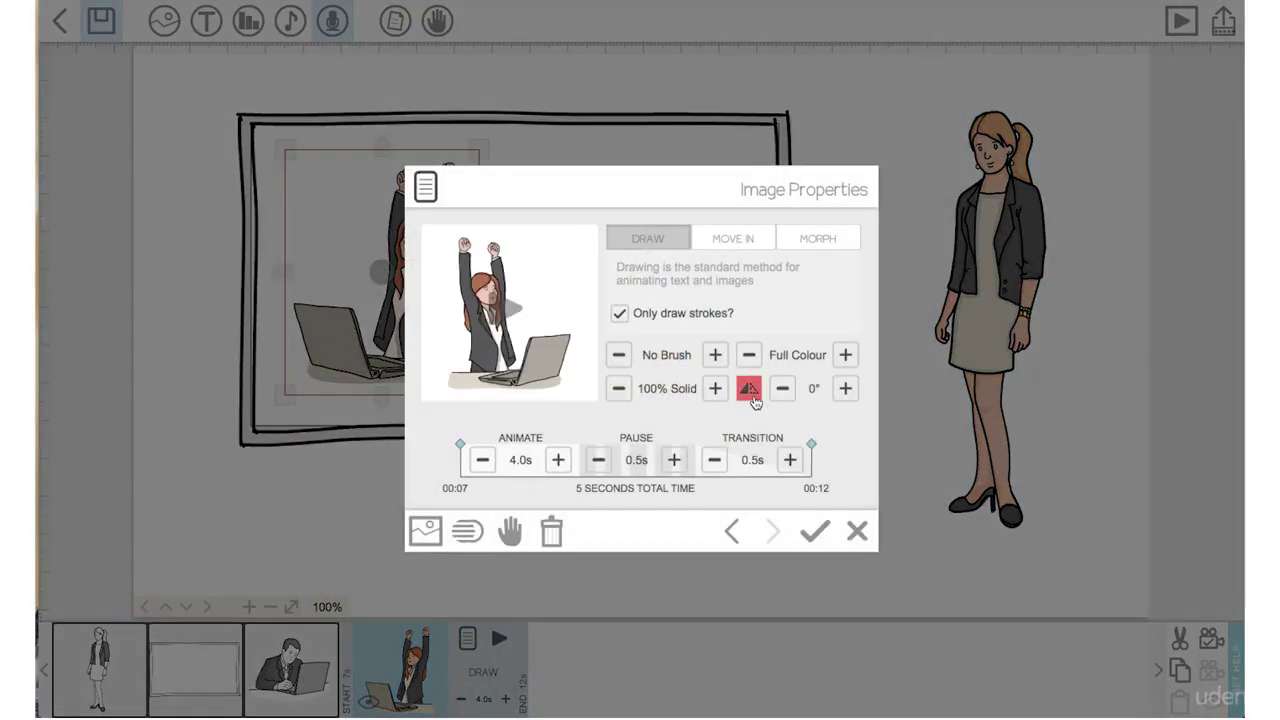
{"action": "left_click", "coordinate": [598, 464]}
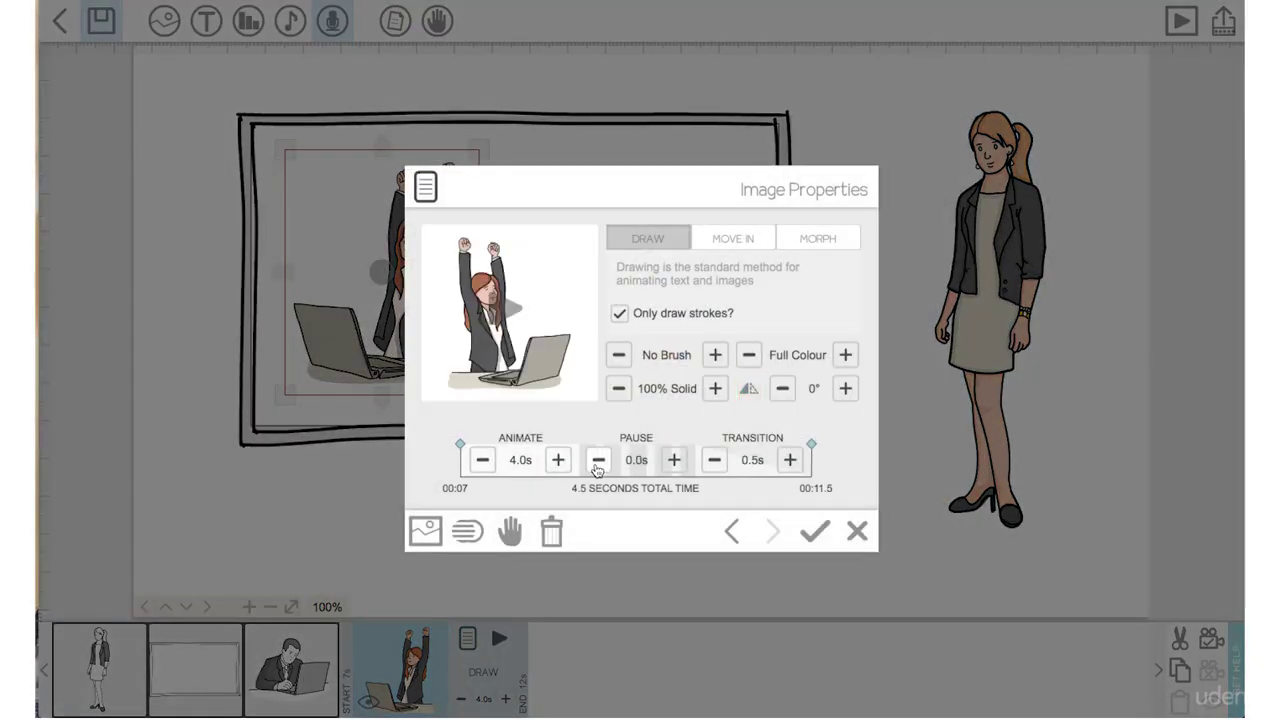
{"action": "left_click", "coordinate": [712, 460]}
{"action": "triple_click", "coordinate": [479, 466]}
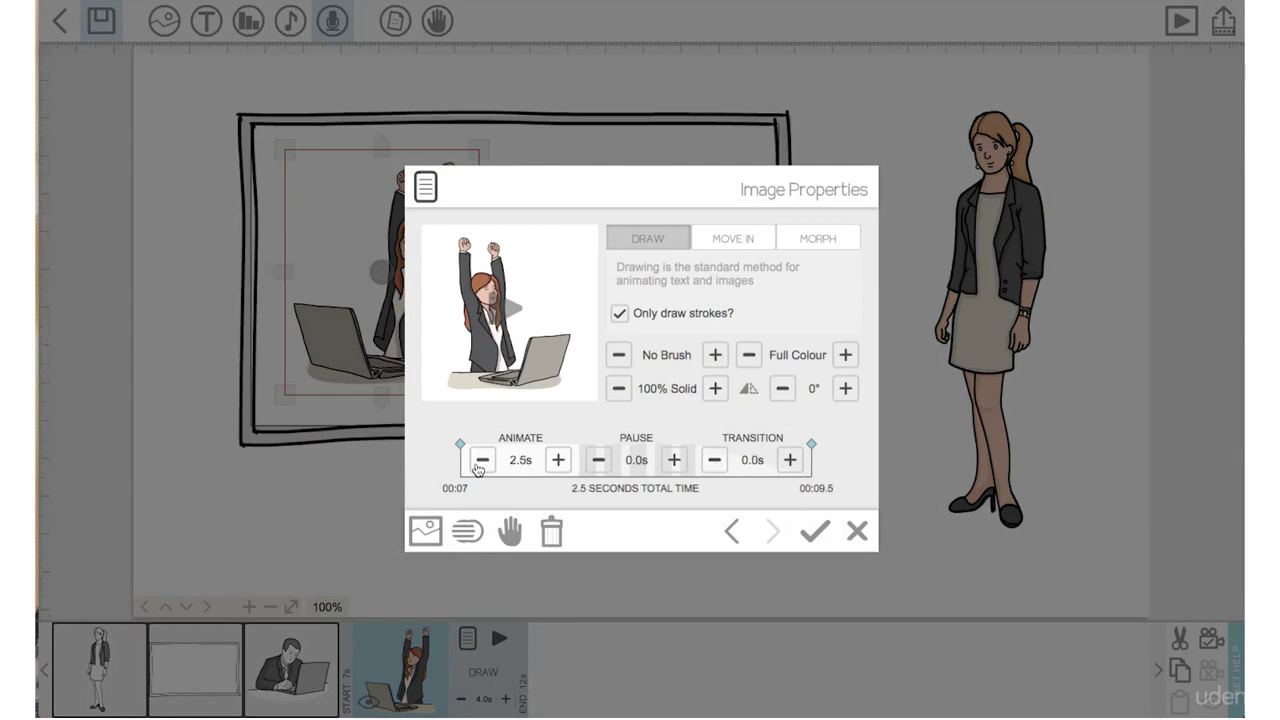
{"action": "double_click", "coordinate": [479, 466]}
{"action": "left_click", "coordinate": [479, 466]}
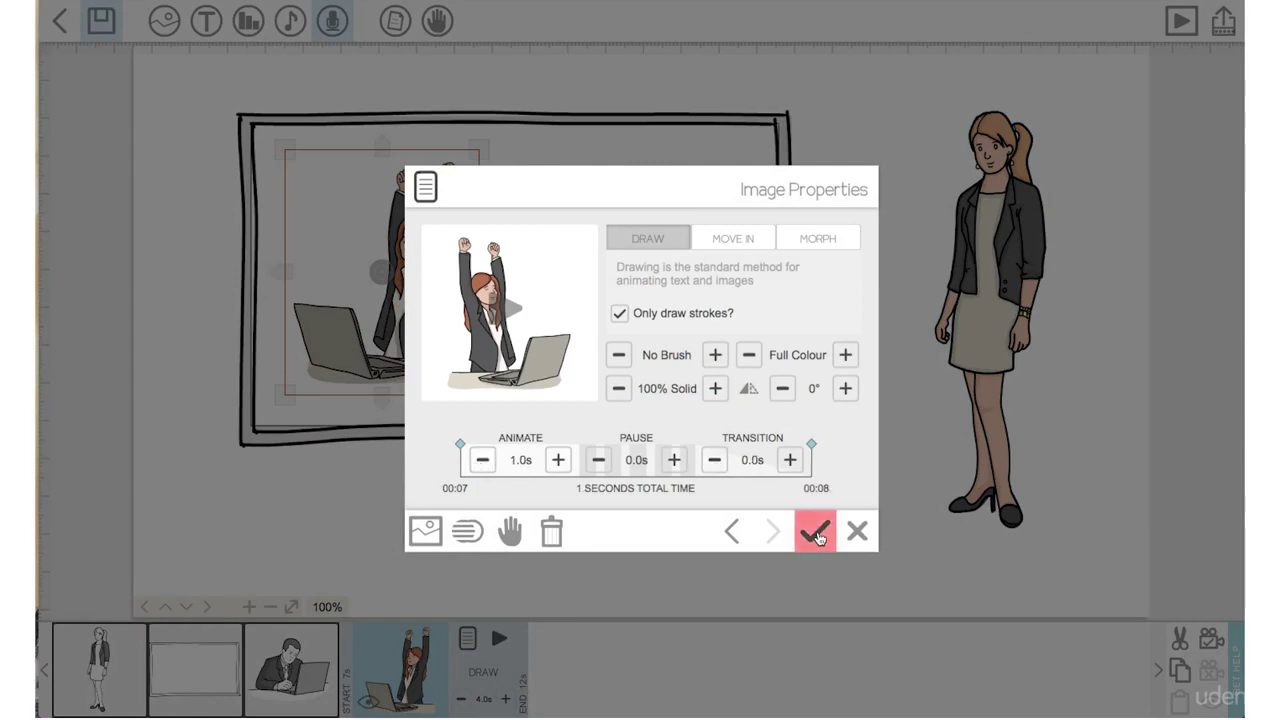
{"action": "left_click", "coordinate": [816, 533]}
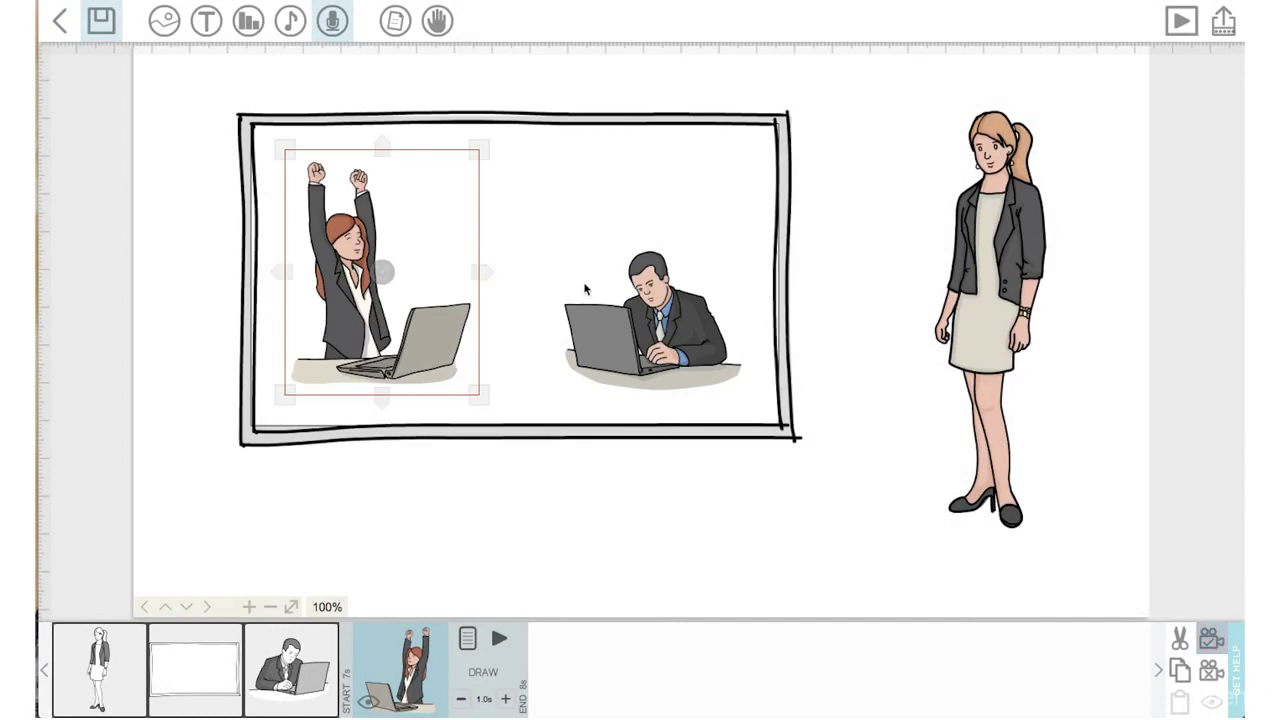
{"action": "mouse_move", "coordinate": [344, 352]}
{"action": "left_mouse_down"}
{"action": "mouse_move", "coordinate": [384, 347]}
{"action": "mouse_move", "coordinate": [327, 334]}
{"action": "left_mouse_up"}
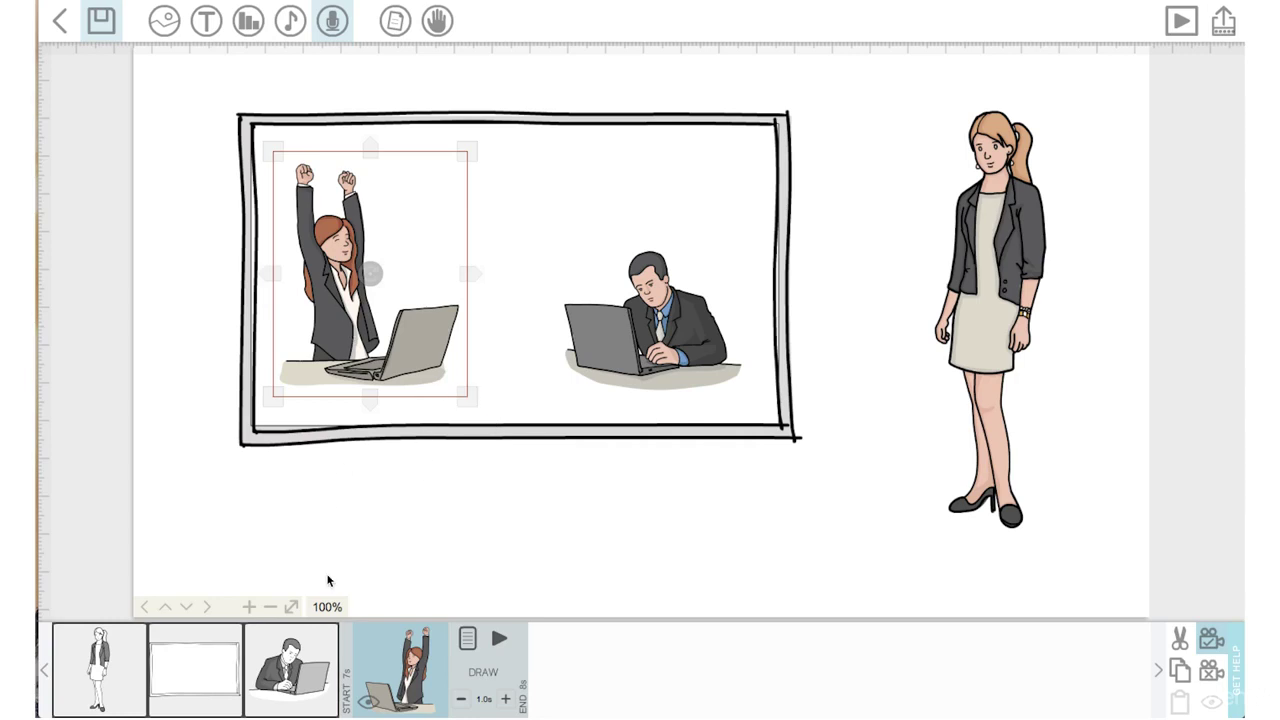
Select the presenter woman as the preview starting point
{"action": "left_click", "coordinate": [100, 660]}
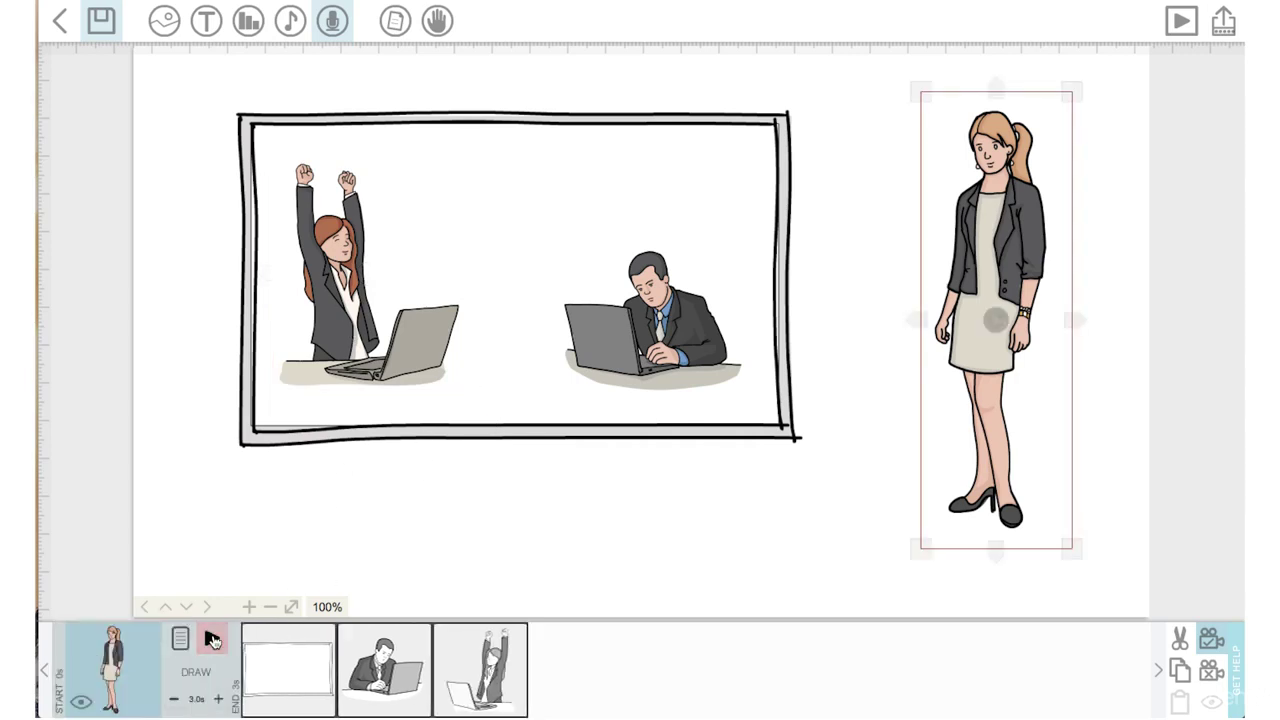
{"action": "left_click", "coordinate": [211, 640]}
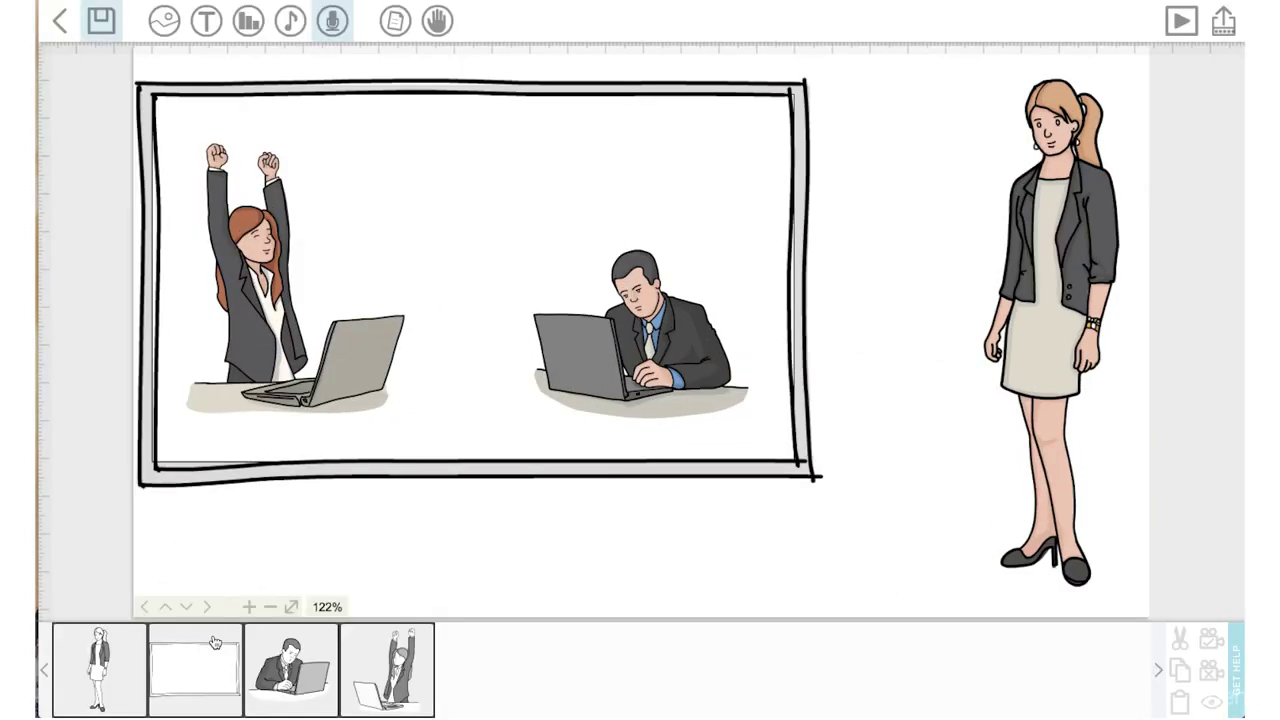
Make the frame draw in 1.0s with no pause or transition, then preview it
{"action": "left_click", "coordinate": [202, 664]}
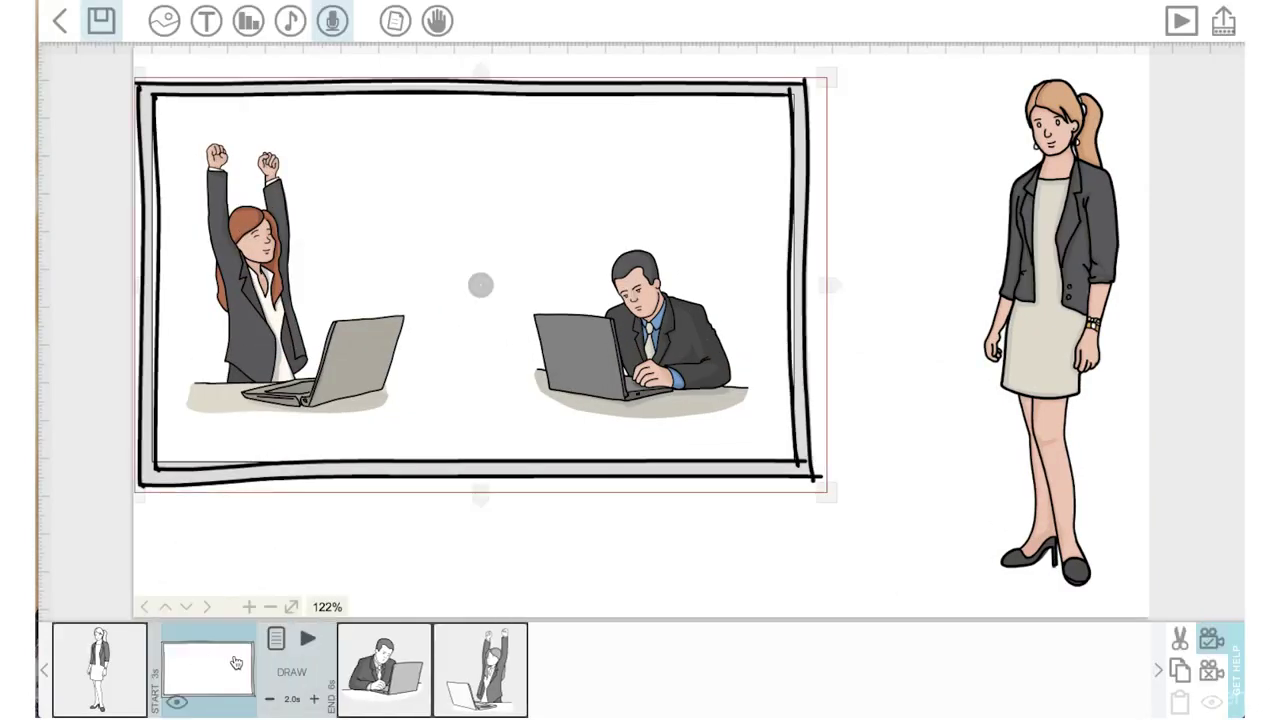
{"action": "left_click", "coordinate": [276, 640]}
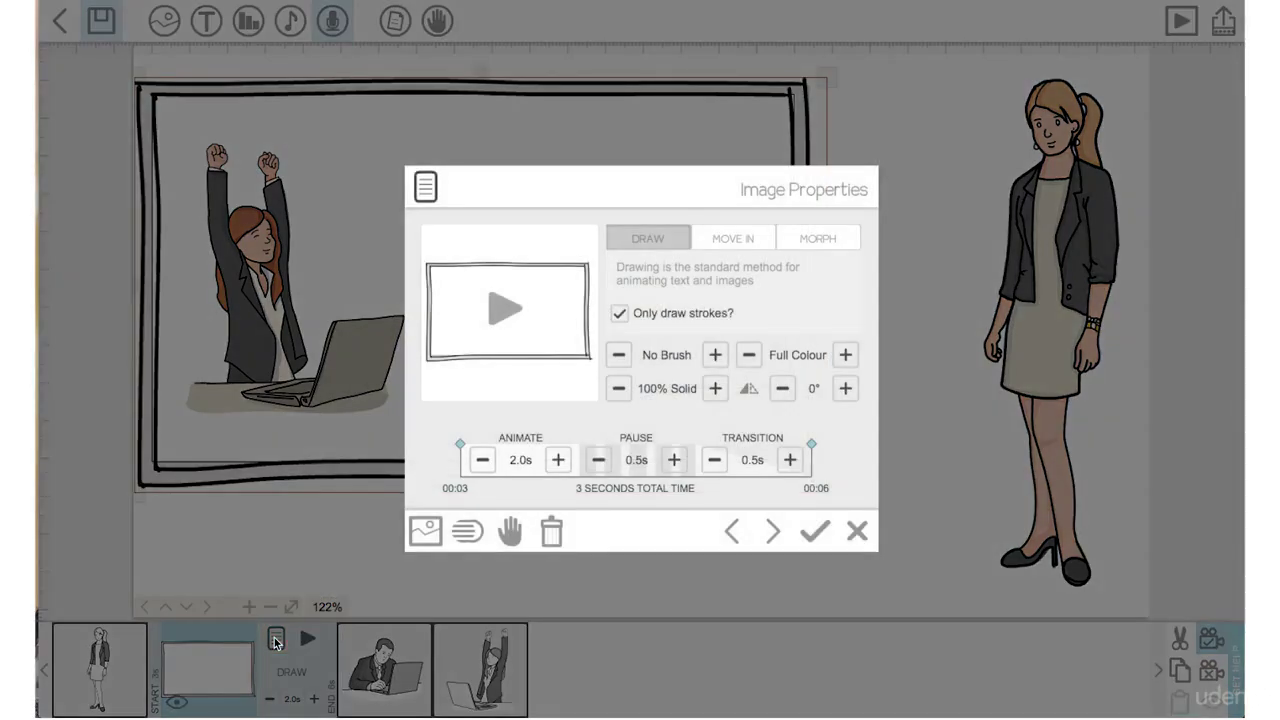
{"action": "left_click", "coordinate": [599, 462]}
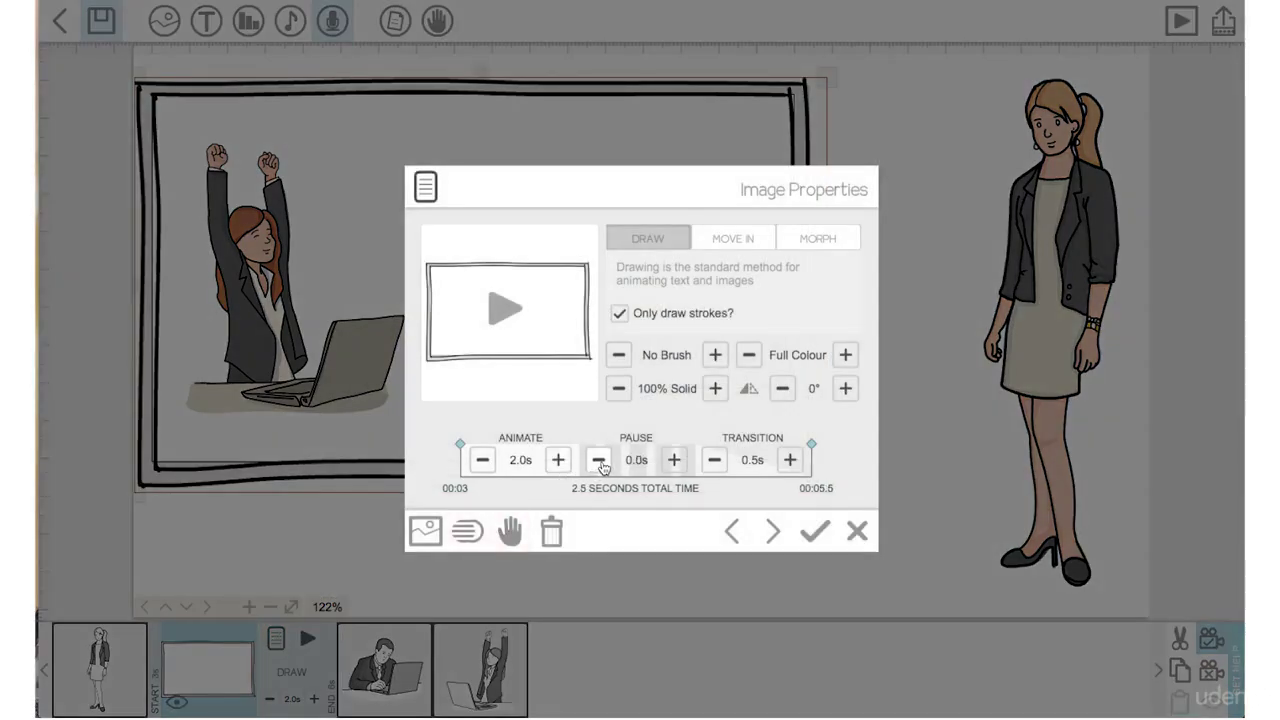
{"action": "left_click", "coordinate": [714, 460]}
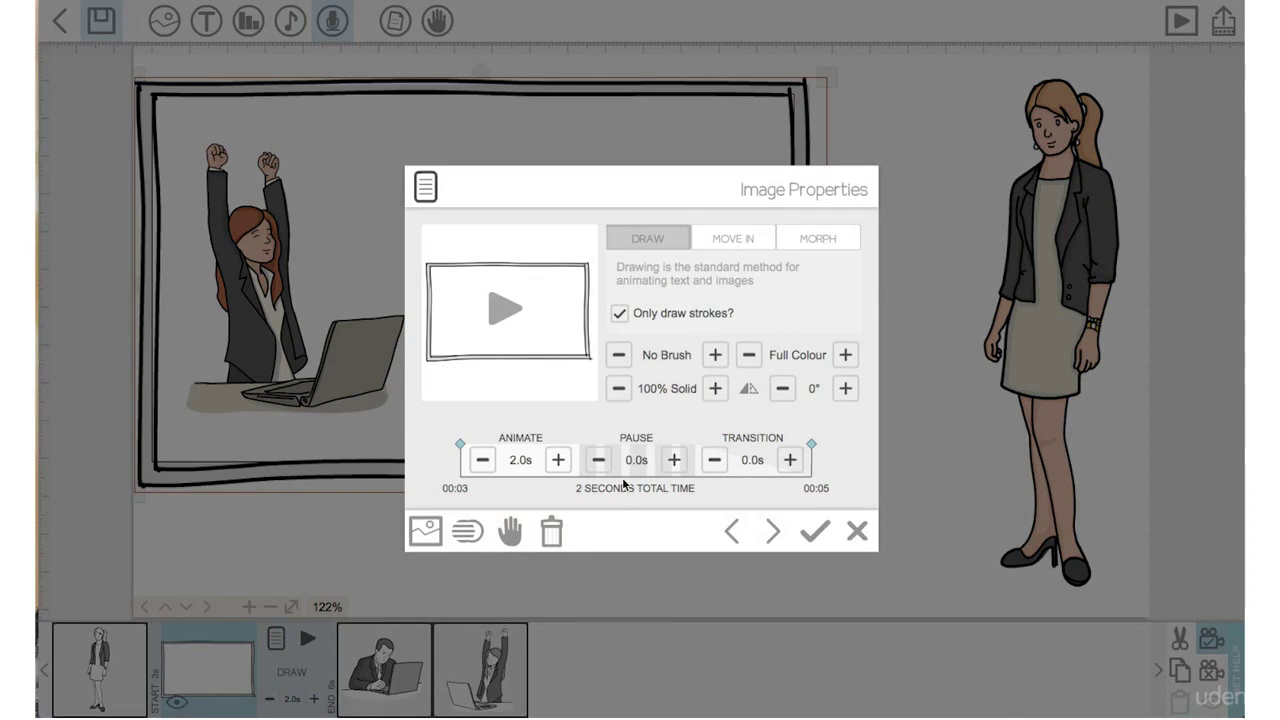
{"action": "left_click", "coordinate": [482, 460]}
{"action": "left_click", "coordinate": [815, 531]}
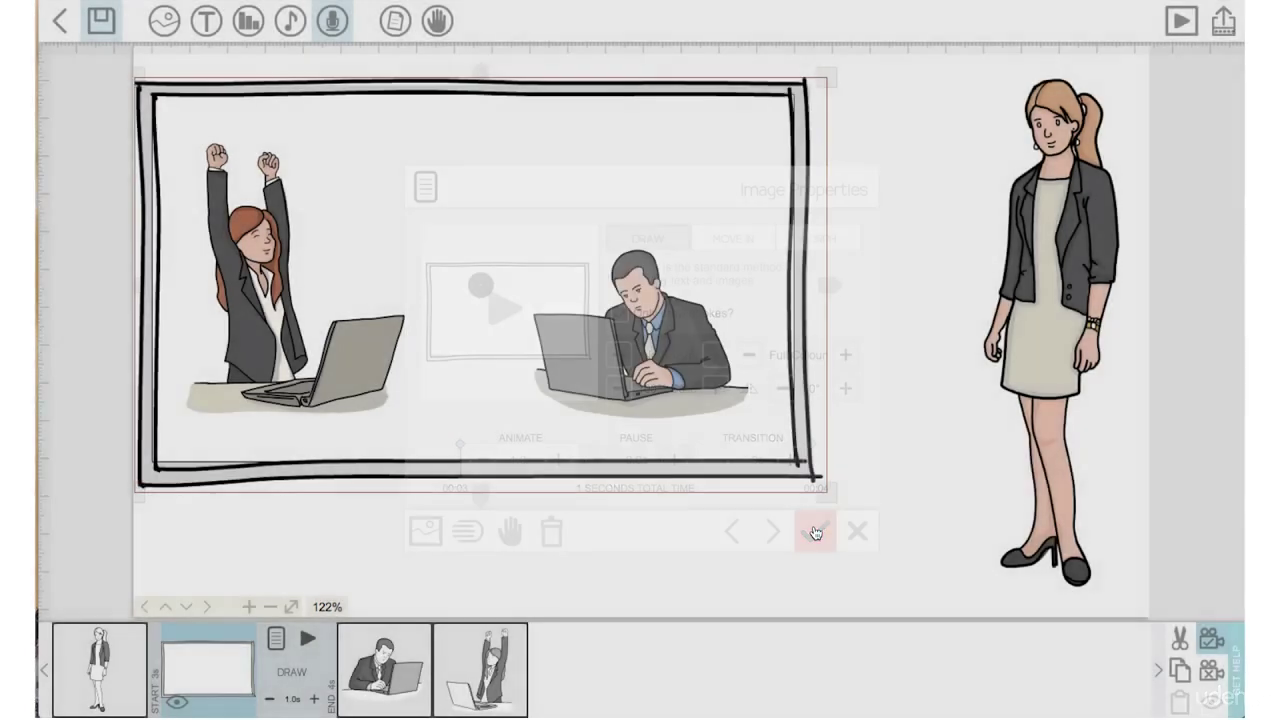
{"action": "left_click", "coordinate": [308, 638]}
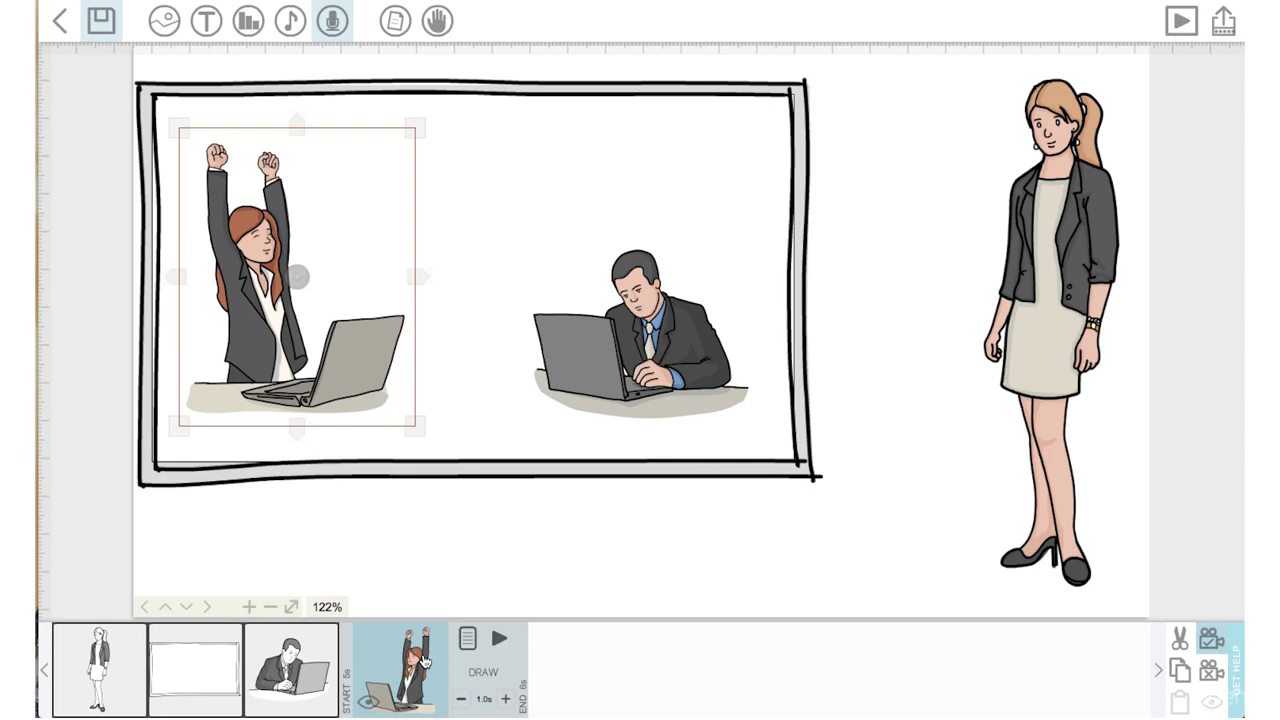
Give the cheering woman a 1.0s pause and 0.5s transition, then preview the scene
{"action": "left_click", "coordinate": [467, 638]}
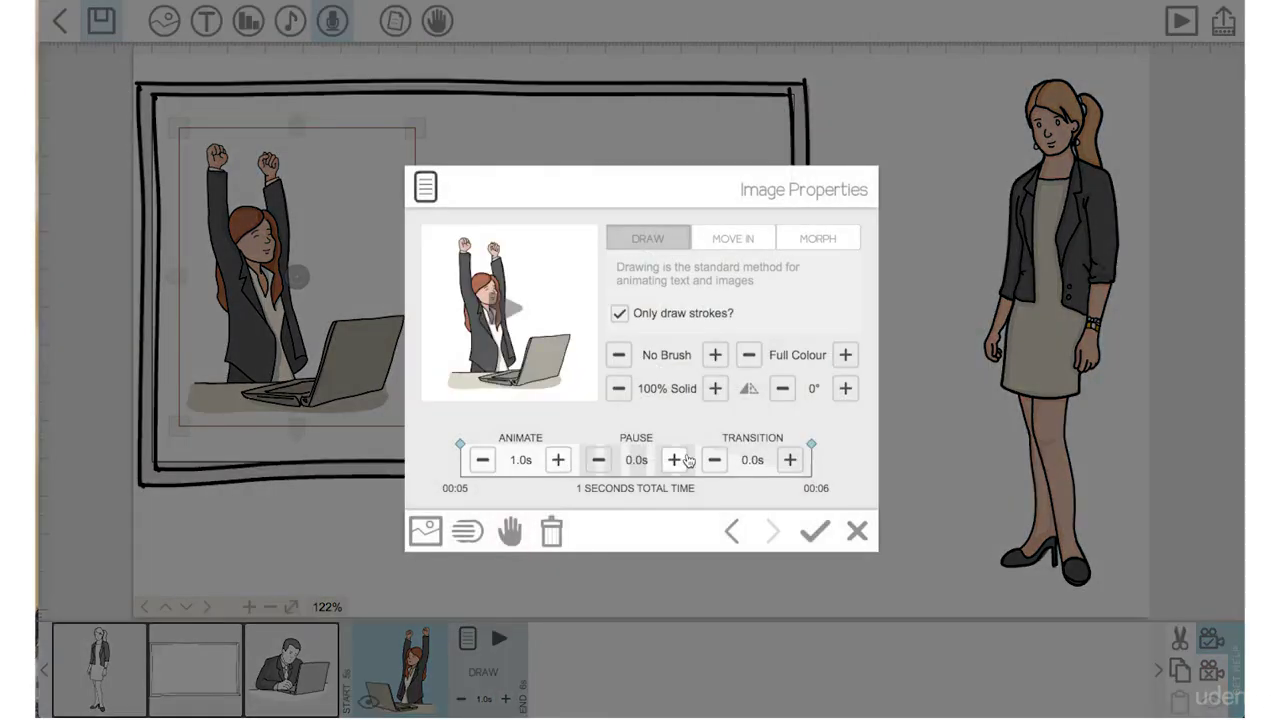
{"action": "left_click", "coordinate": [675, 460]}
{"action": "left_click", "coordinate": [675, 460]}
{"action": "left_click", "coordinate": [790, 460]}
{"action": "left_click", "coordinate": [813, 530]}
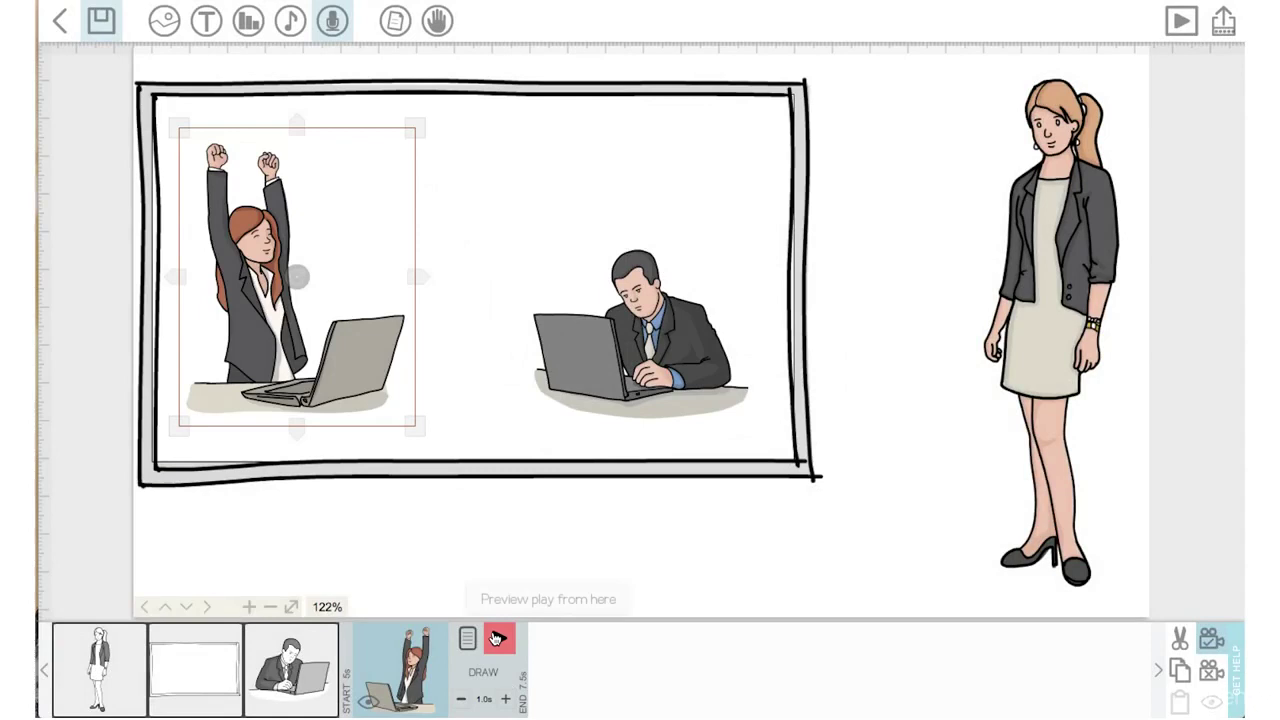
{"action": "left_click", "coordinate": [497, 638]}
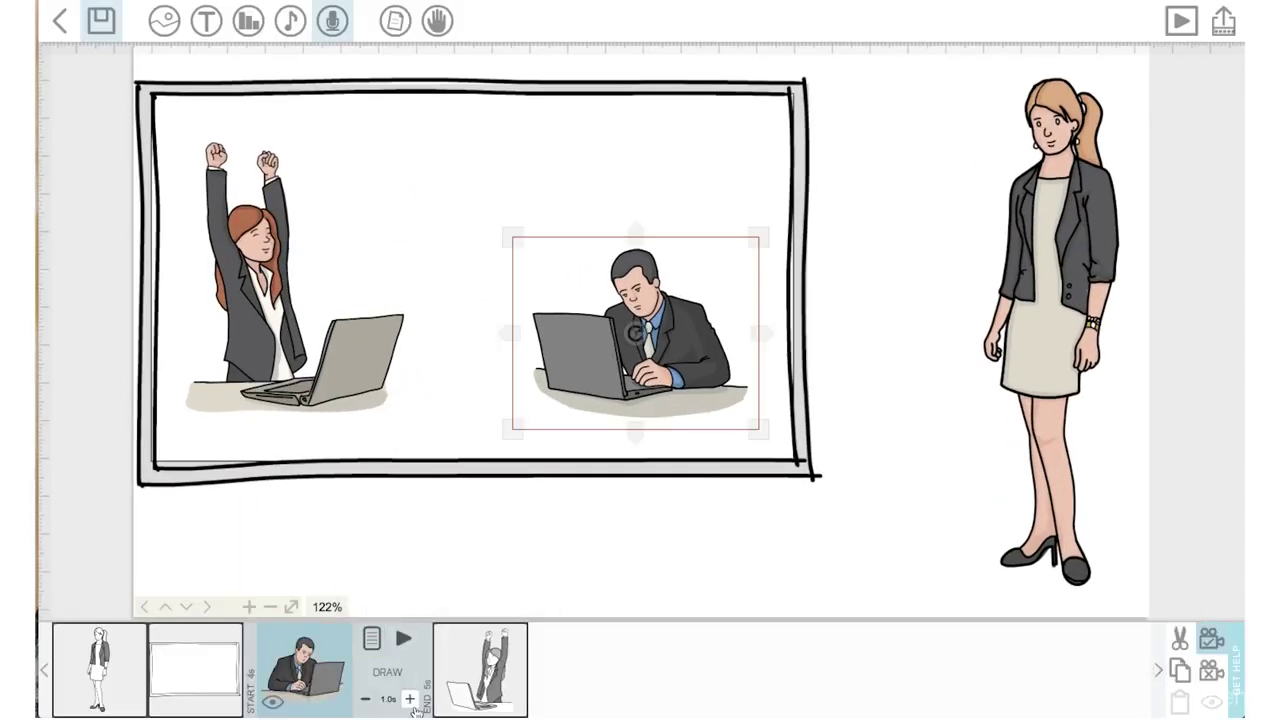
Lengthen the woman's drawing to 1.5s and preview from the man's clip with Zoom at end off
{"action": "left_click", "coordinate": [477, 686]}
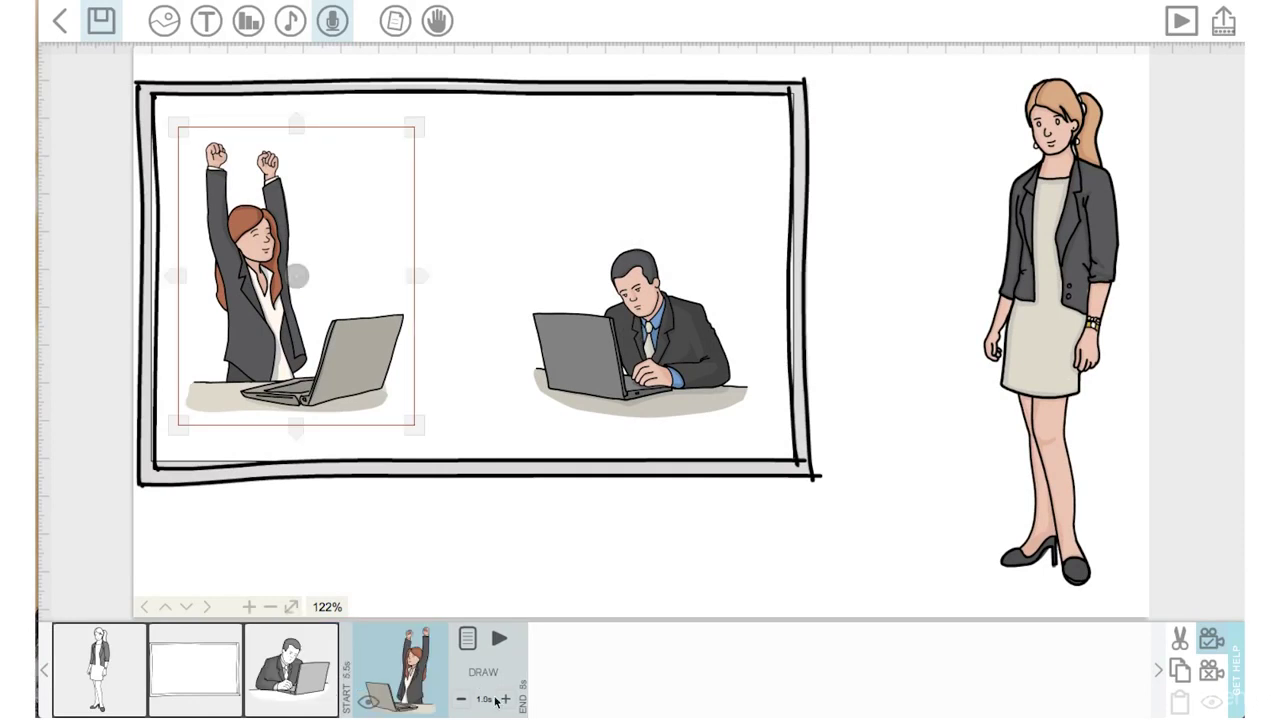
{"action": "left_click", "coordinate": [505, 699]}
{"action": "left_click", "coordinate": [310, 668]}
{"action": "left_click", "coordinate": [400, 640]}
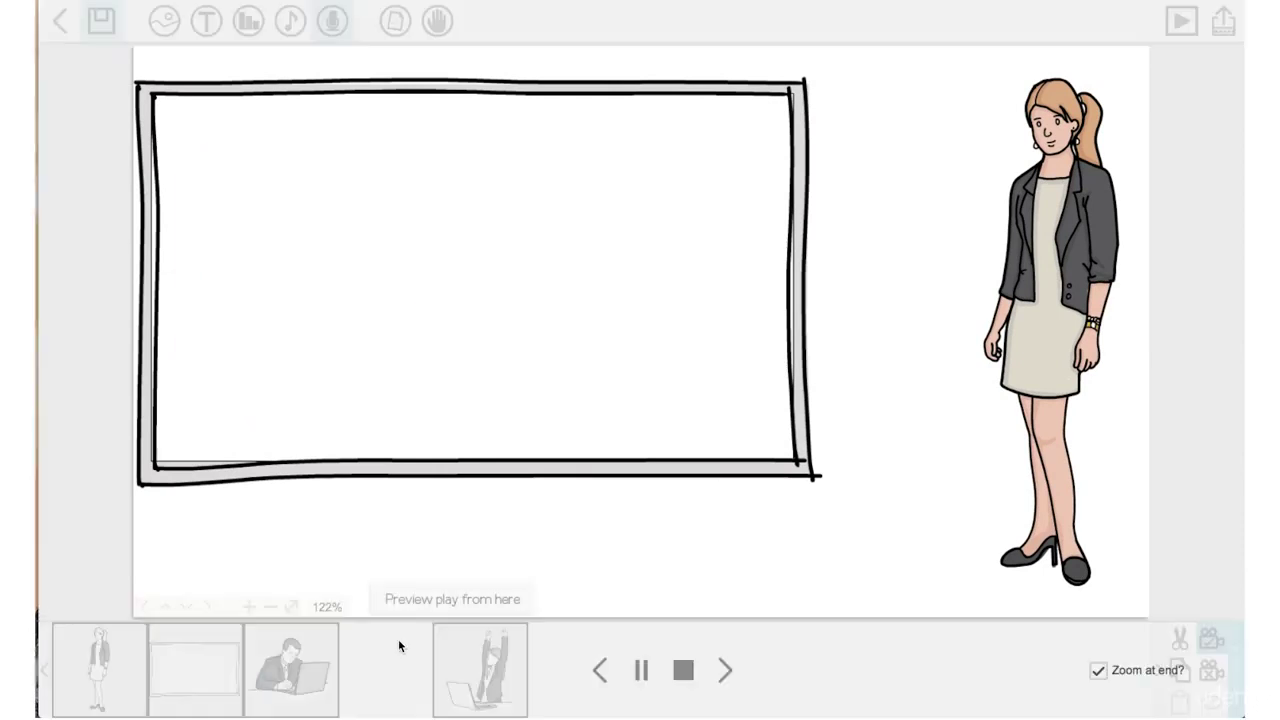
{"action": "left_click", "coordinate": [1100, 671]}
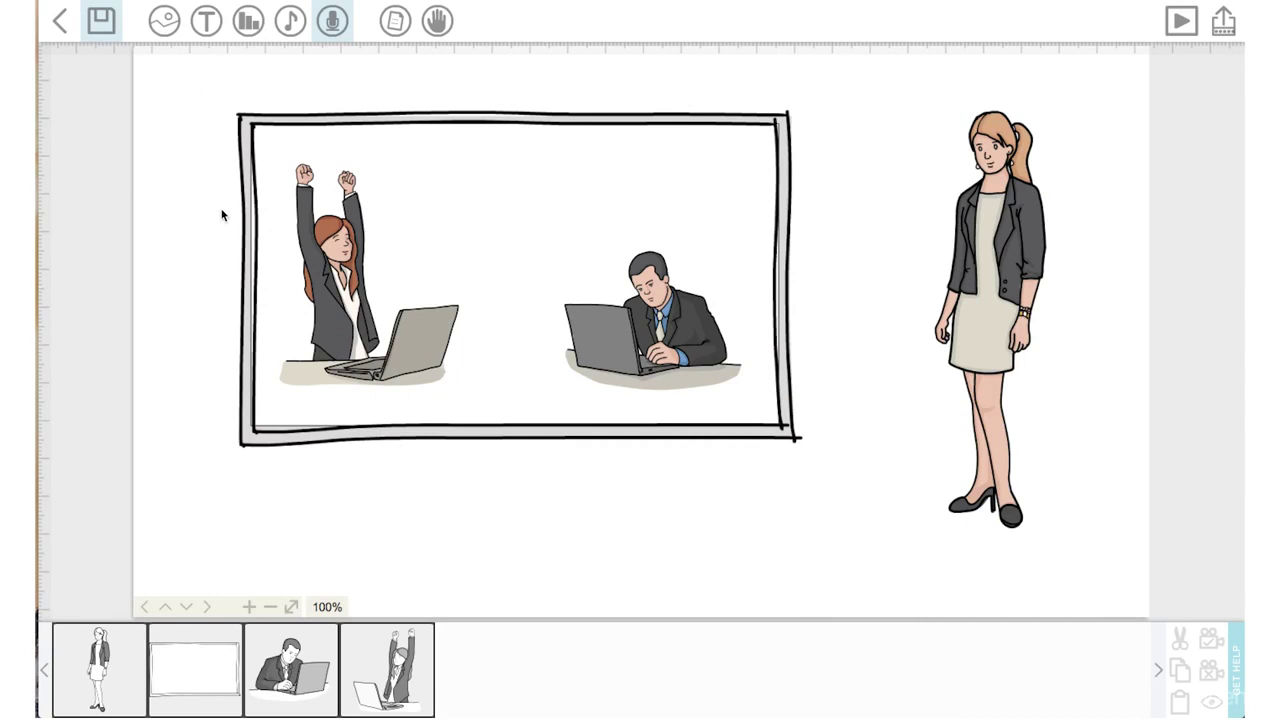
Add the text 'videoscribe' in imported Helvetica and place it above the two laptop workers
{"action": "left_click", "coordinate": [206, 21]}
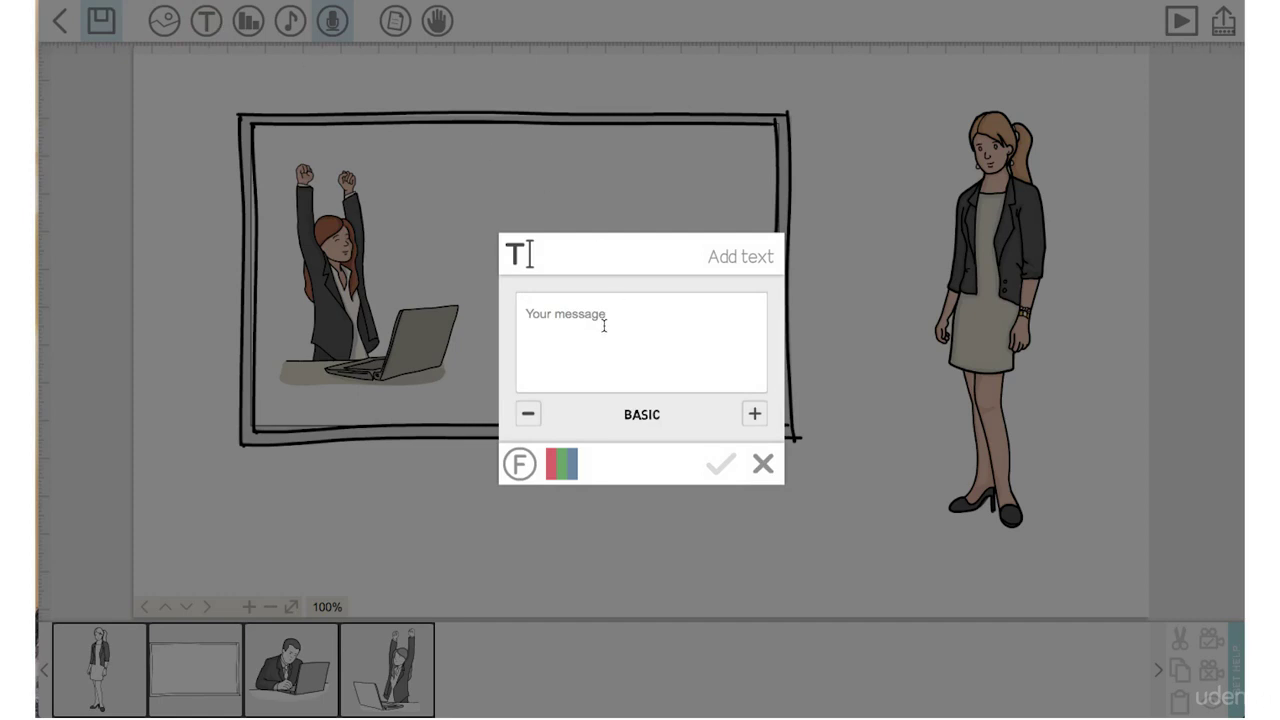
{"action": "type", "text": "videoscribe"}
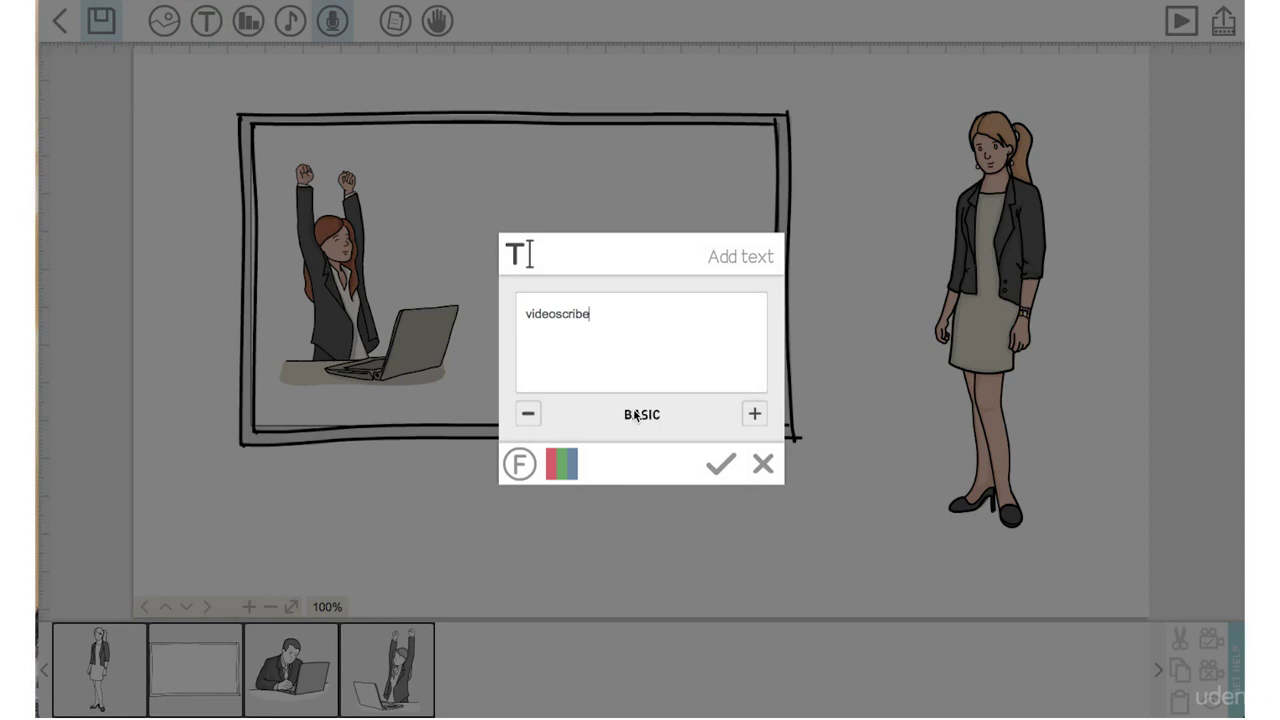
{"action": "left_click", "coordinate": [517, 470]}
{"action": "left_click", "coordinate": [588, 625]}
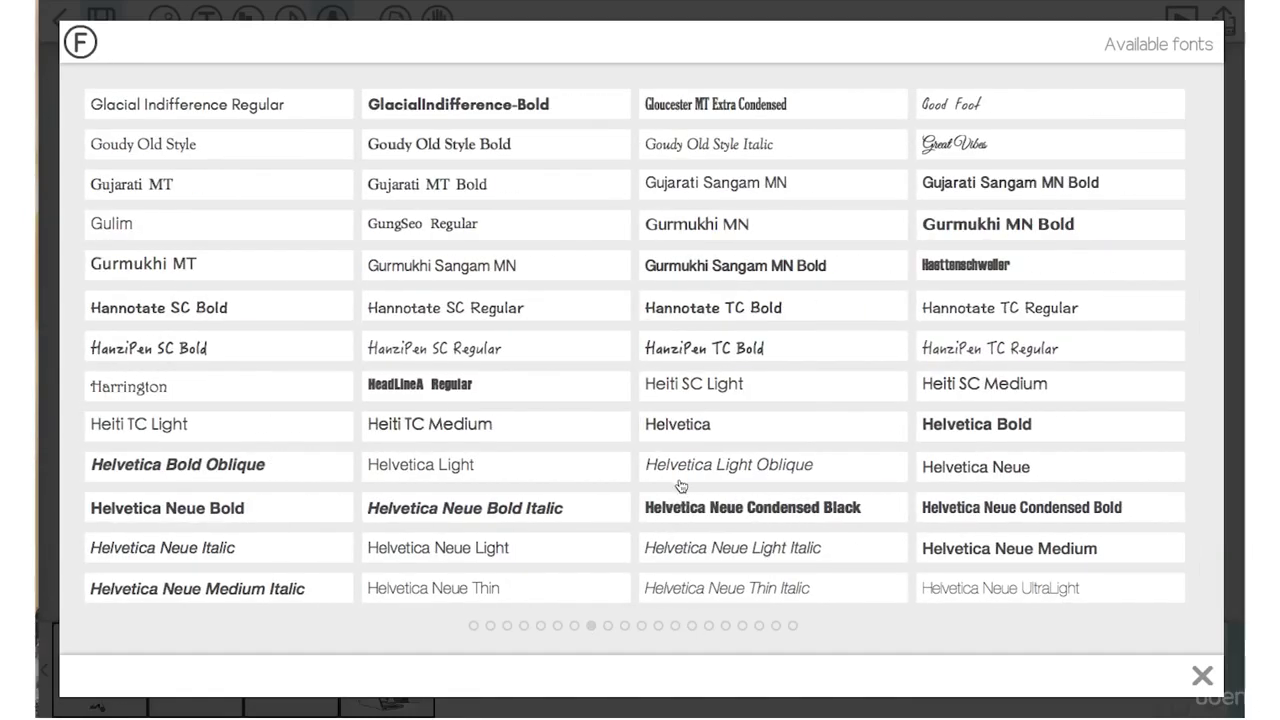
{"action": "left_click", "coordinate": [676, 426]}
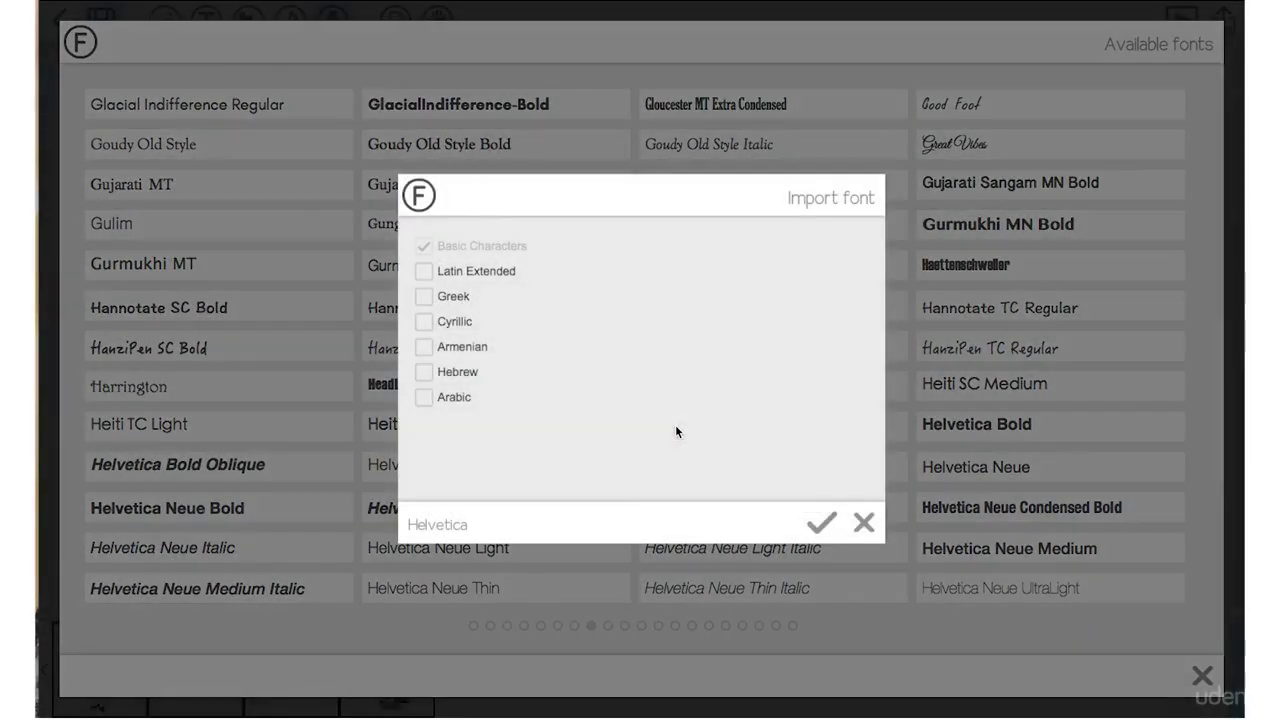
{"action": "left_click", "coordinate": [812, 524]}
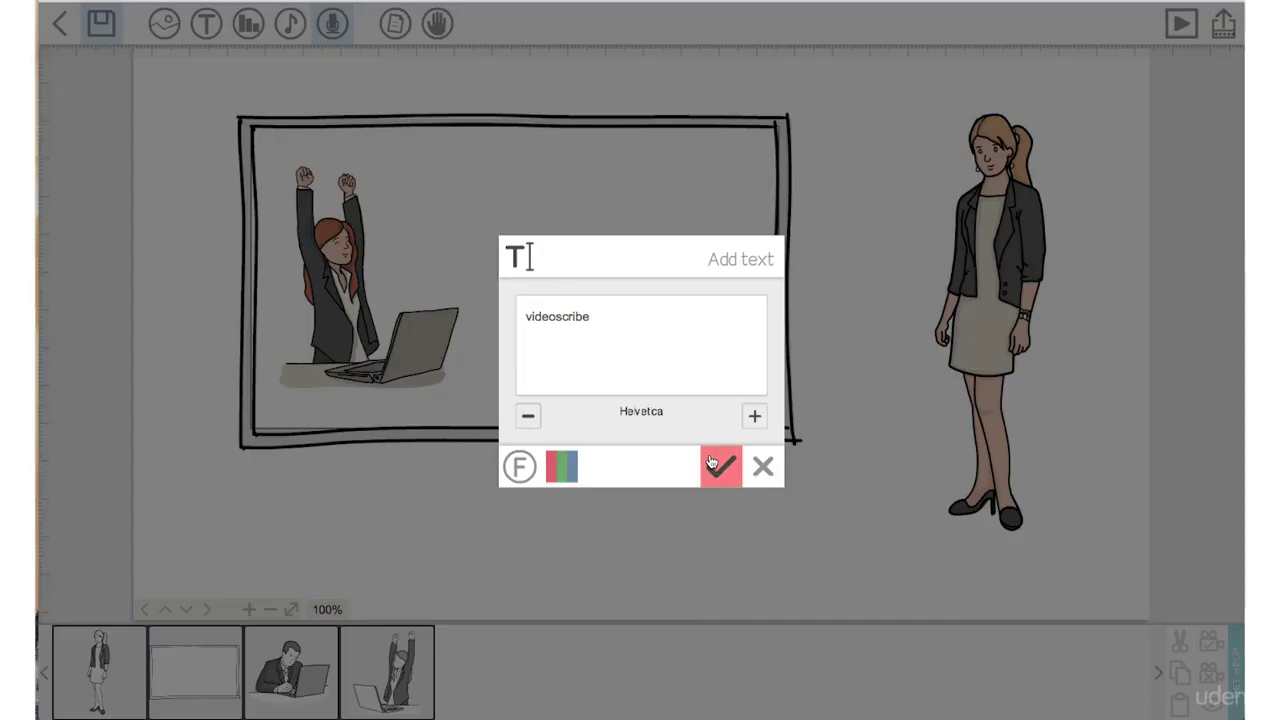
{"action": "left_click", "coordinate": [716, 463]}
{"action": "left_click_drag", "start_coordinate": [576, 324], "coordinate": [465, 217]}
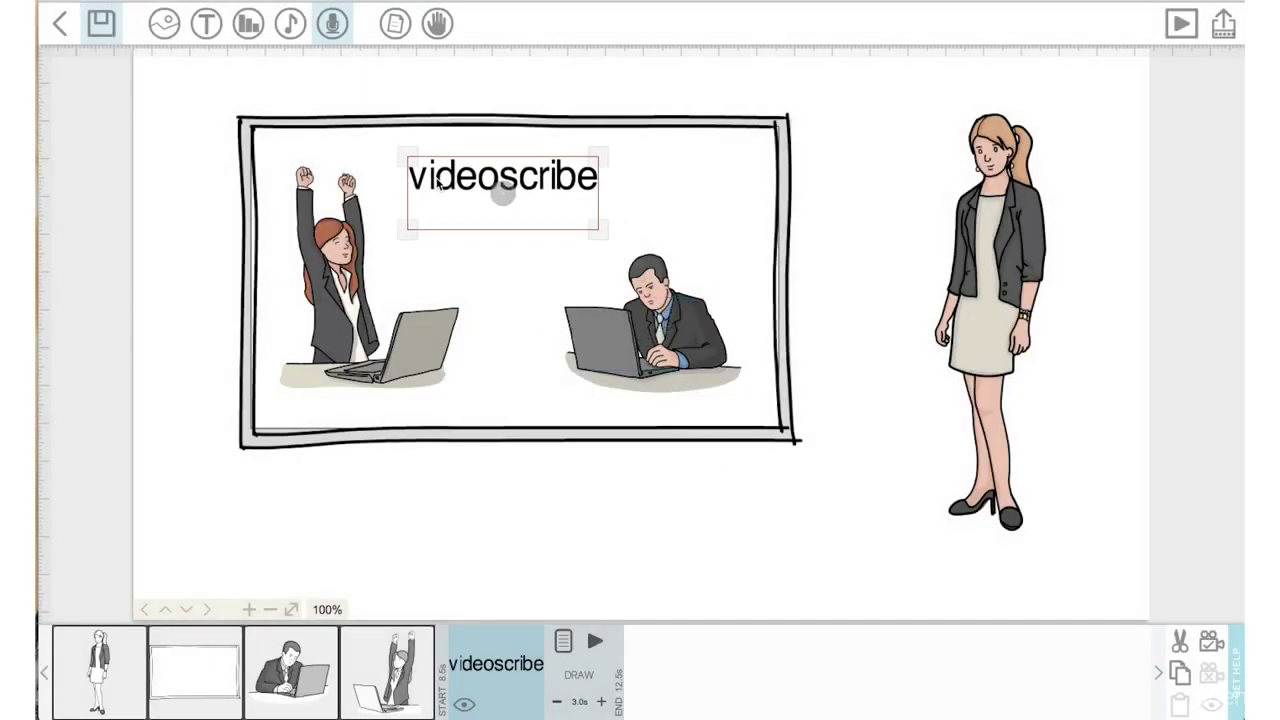
Enlarge the videoscribe text, centre it along the frame's top, and nudge the cheering woman slightly left
{"action": "left_click_drag", "start_coordinate": [600, 228], "coordinate": [682, 259]}
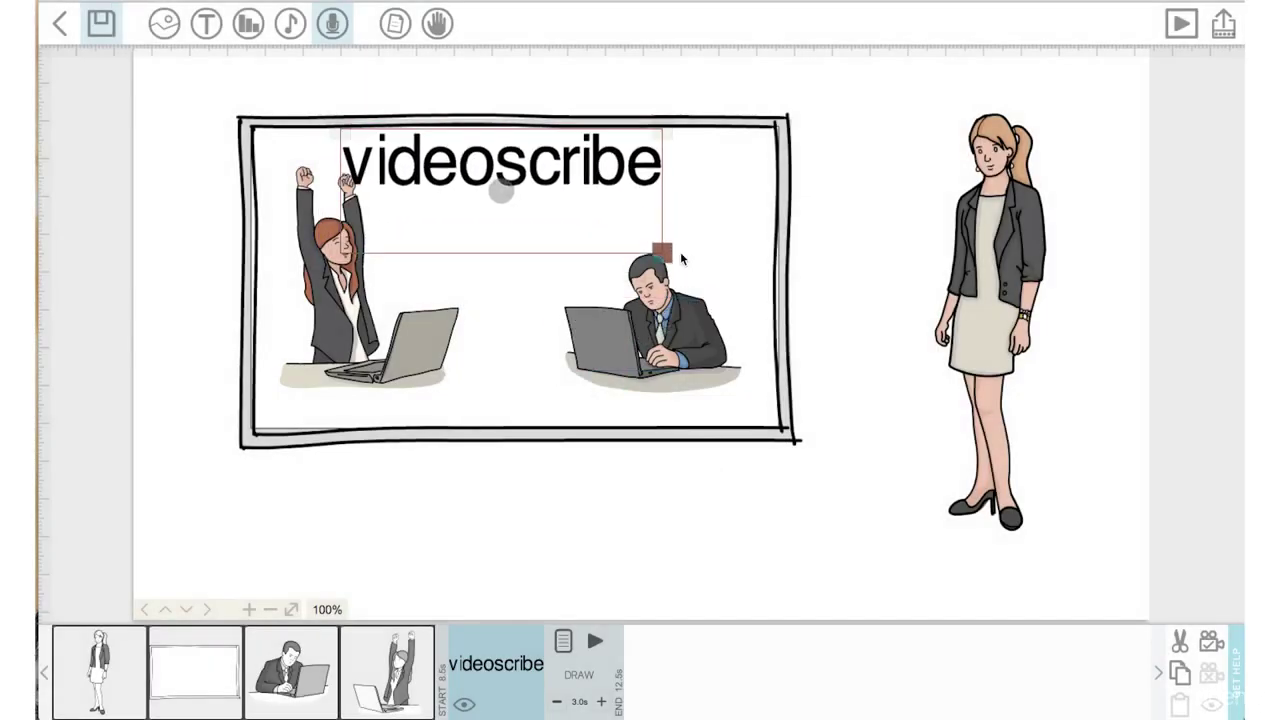
{"action": "left_click_drag", "start_coordinate": [448, 165], "coordinate": [467, 186]}
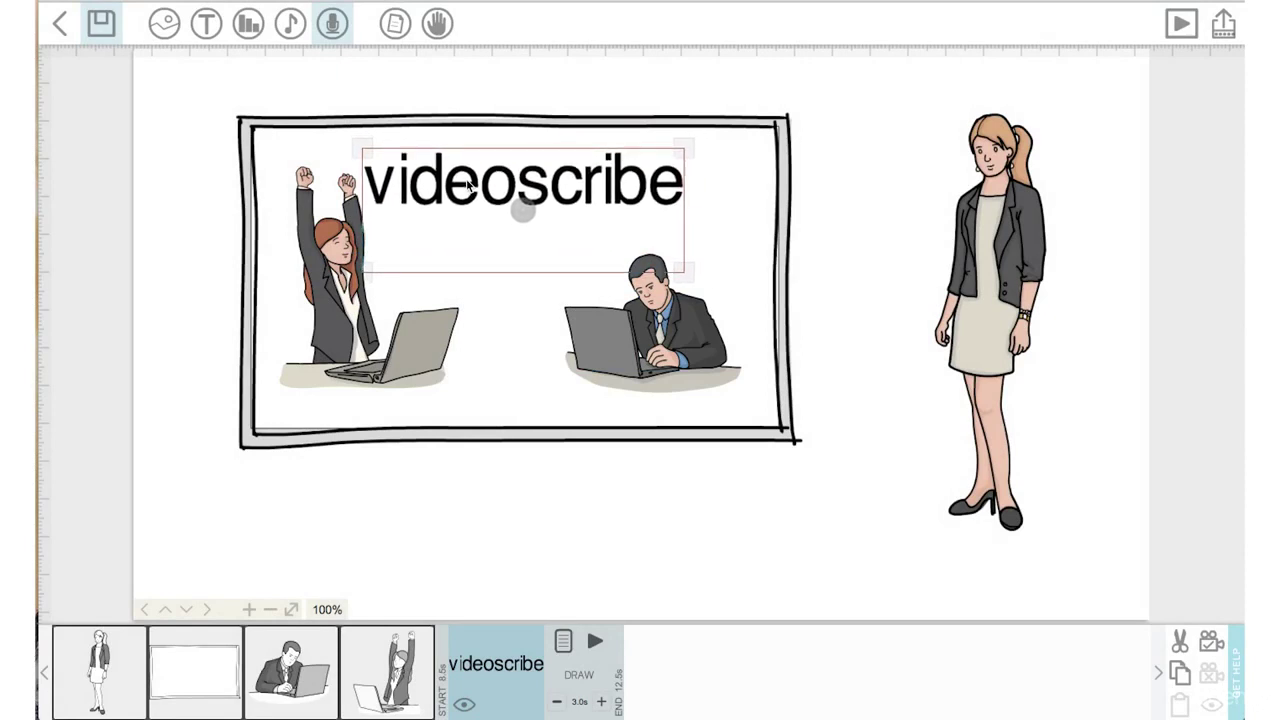
{"action": "left_click", "coordinate": [326, 313]}
{"action": "left_click_drag", "start_coordinate": [330, 315], "coordinate": [314, 328]}
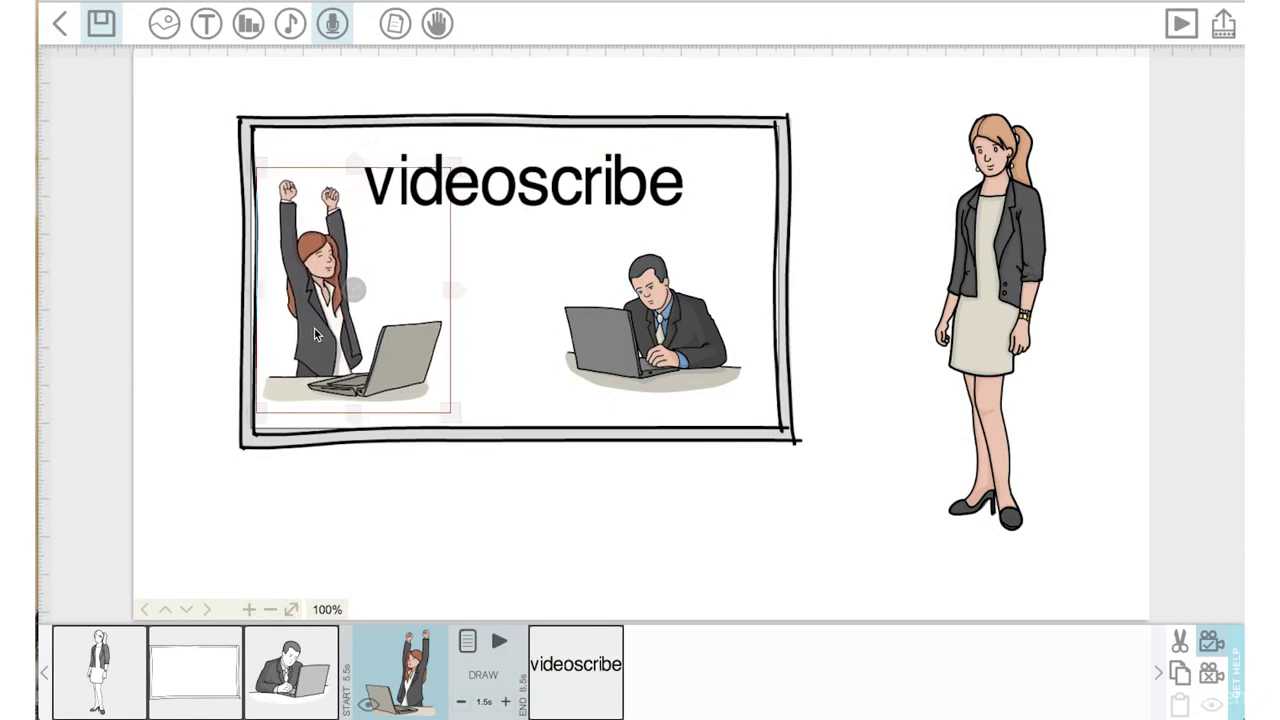
Set the cheering woman's and videoscribe text's cameras to the full-scene view, then open her Image Properties
{"action": "left_click", "coordinate": [1211, 674]}
{"action": "left_click", "coordinate": [1213, 645]}
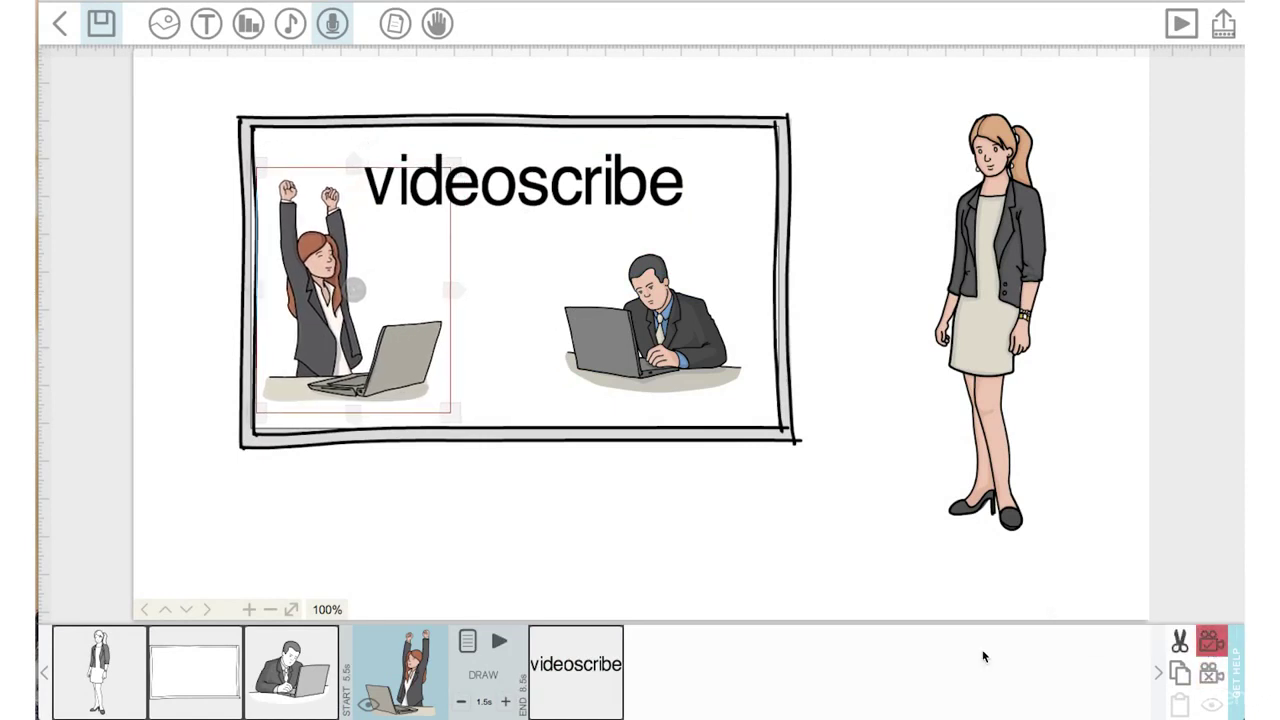
{"action": "left_click", "coordinate": [573, 664]}
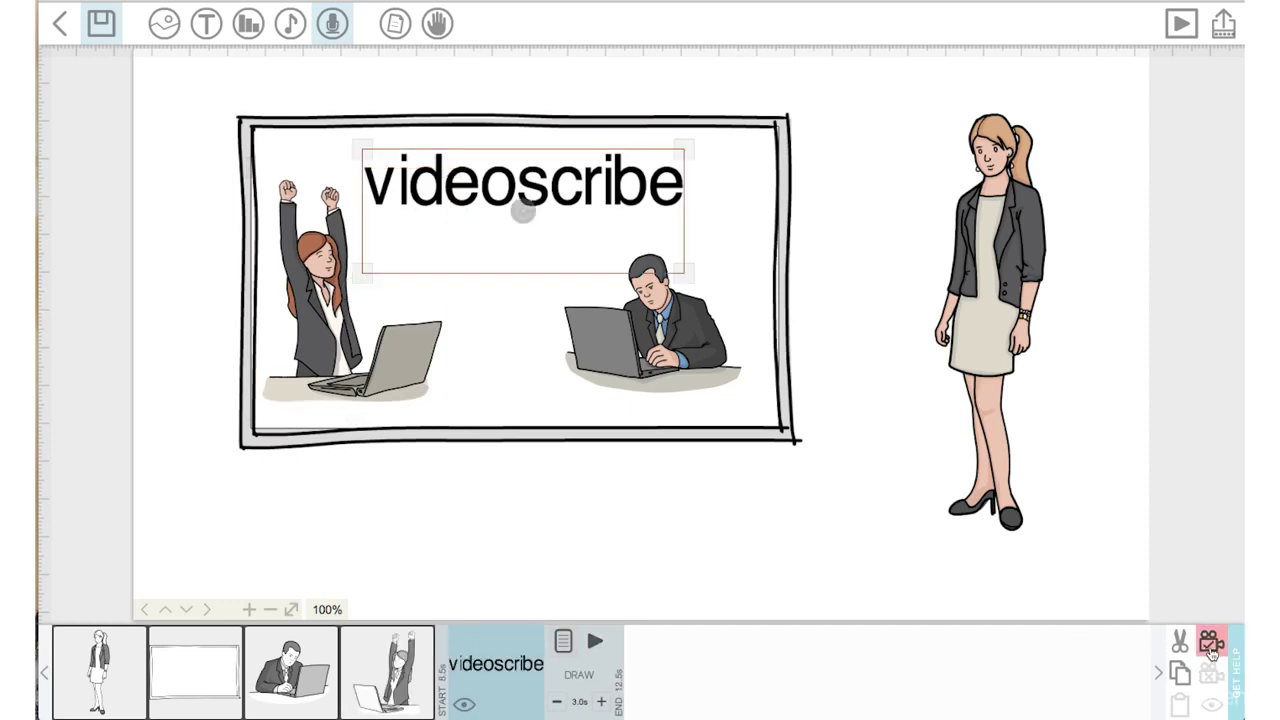
{"action": "left_click", "coordinate": [1211, 645]}
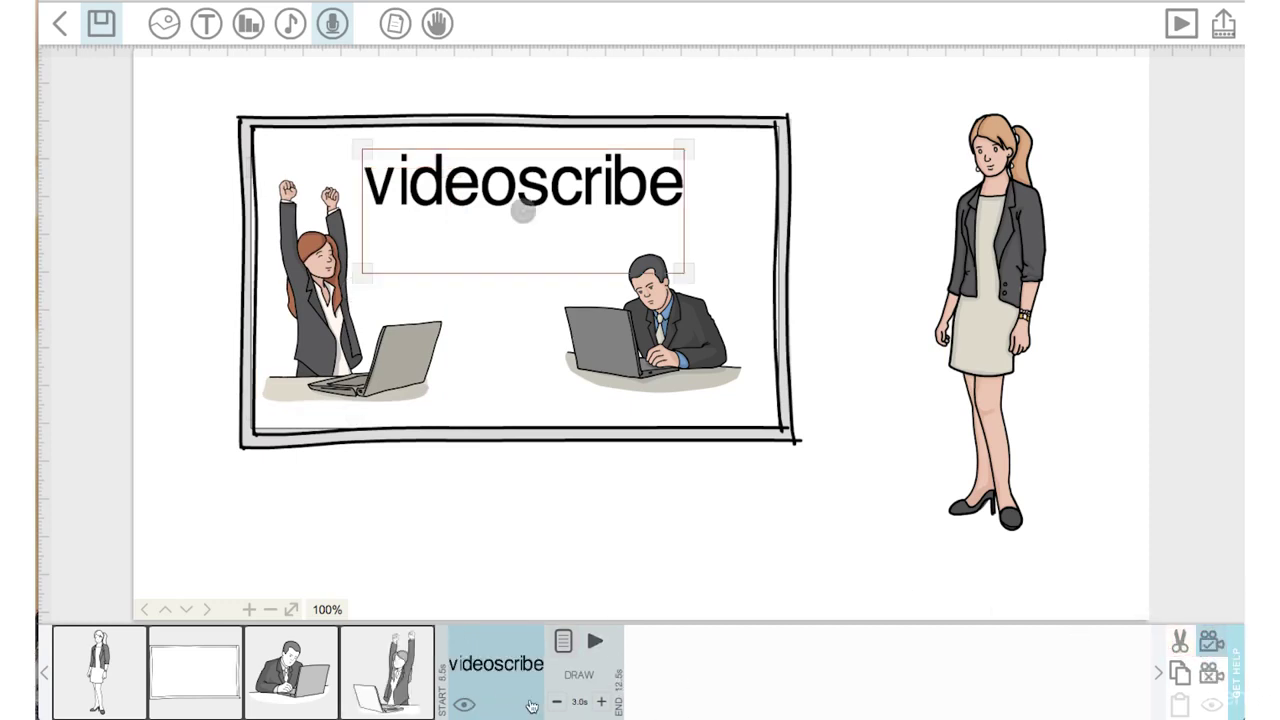
{"action": "left_click", "coordinate": [387, 670]}
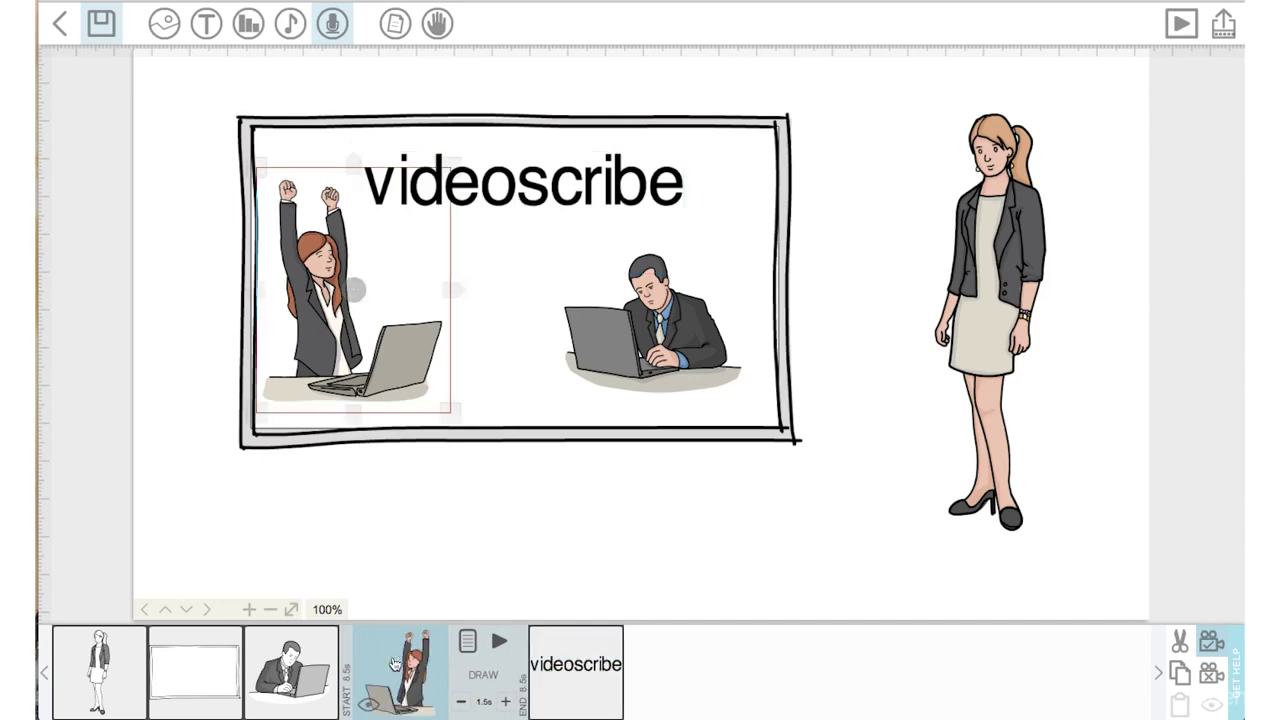
{"action": "left_click", "coordinate": [466, 641]}
Reduce the cheering woman's pause to 0.0s and confirm
{"action": "left_click", "coordinate": [598, 462]}
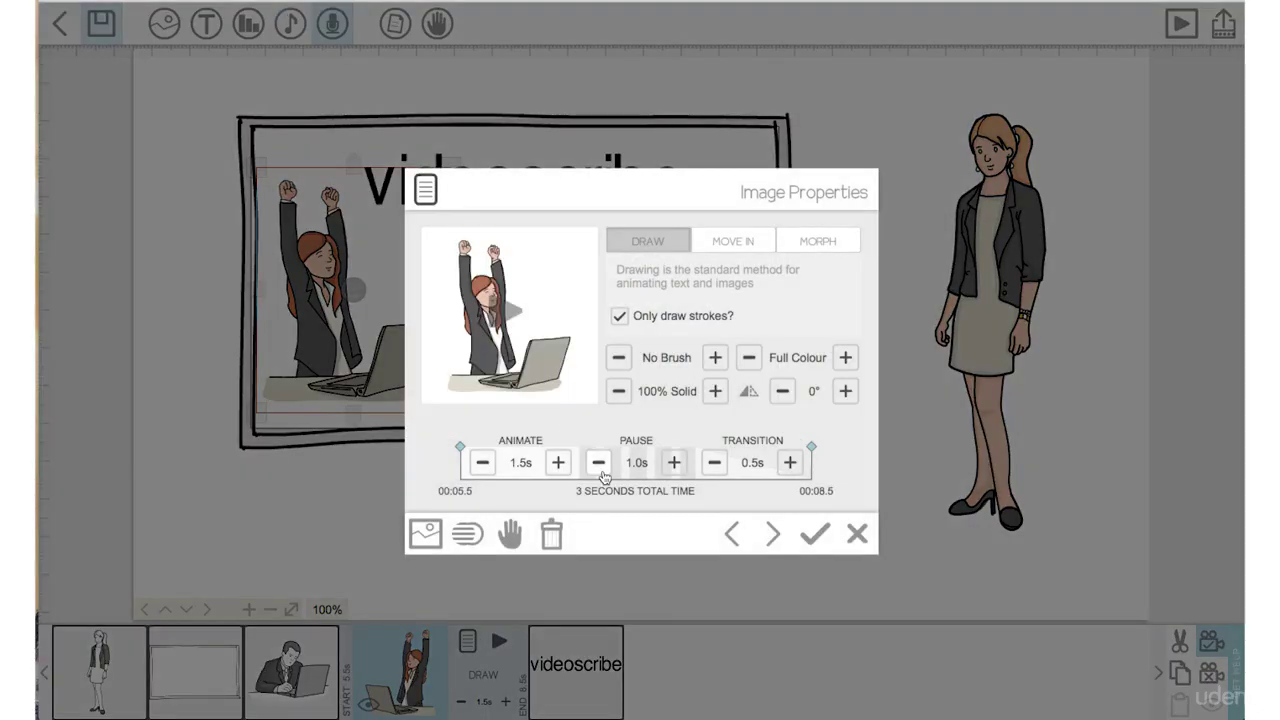
{"action": "left_click", "coordinate": [598, 462]}
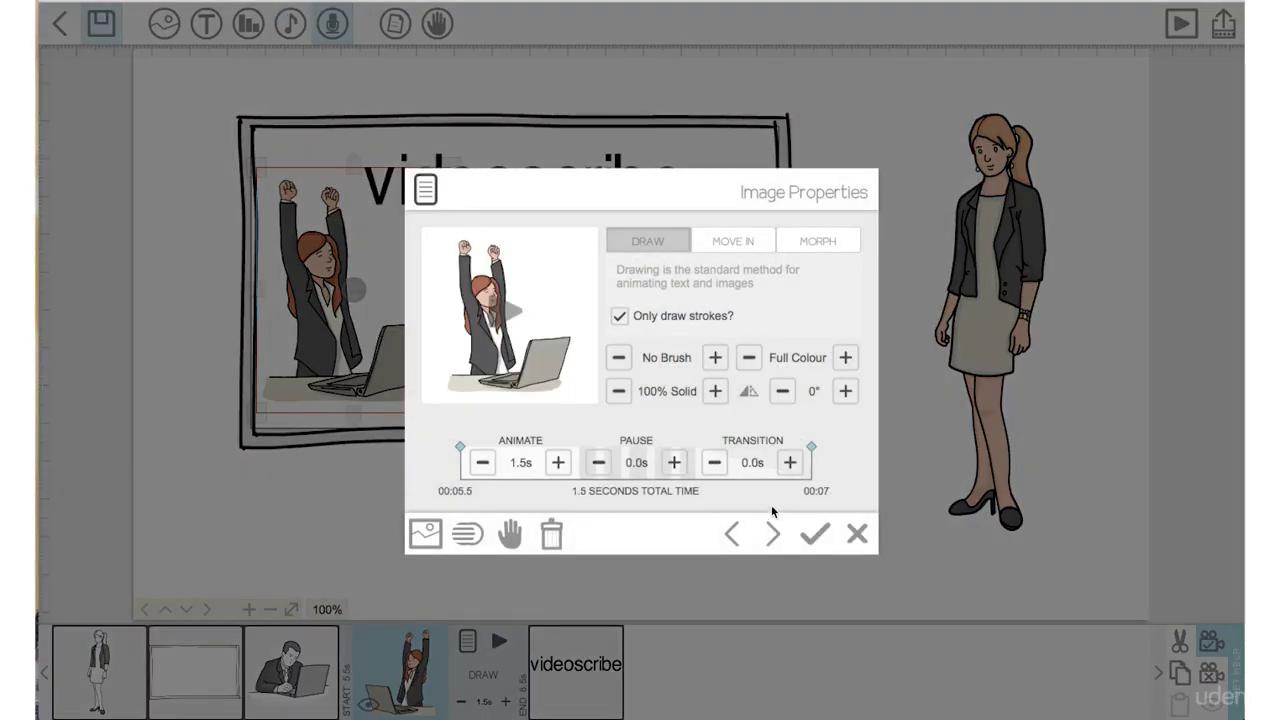
{"action": "left_click", "coordinate": [817, 538]}
Give the videoscribe text a 0.5s draw time and a 1.0s pause
{"action": "left_click", "coordinate": [620, 670]}
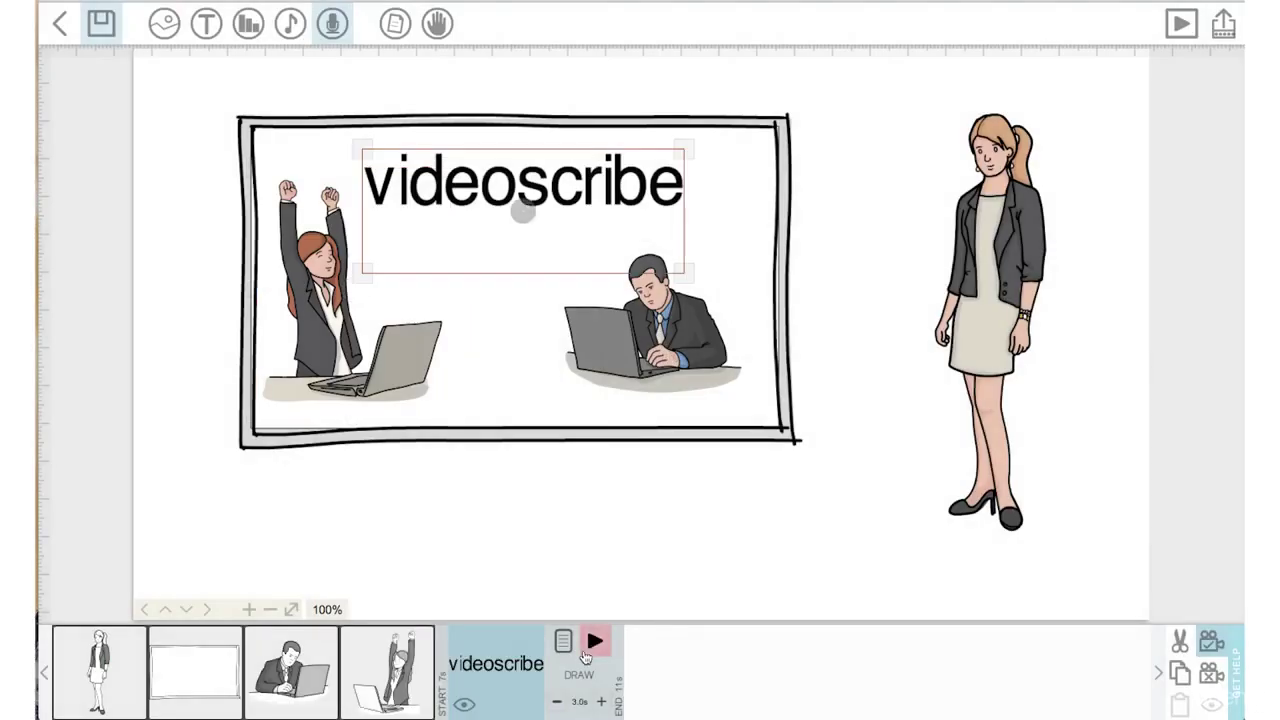
{"action": "left_click", "coordinate": [558, 702]}
{"action": "left_click", "coordinate": [562, 643]}
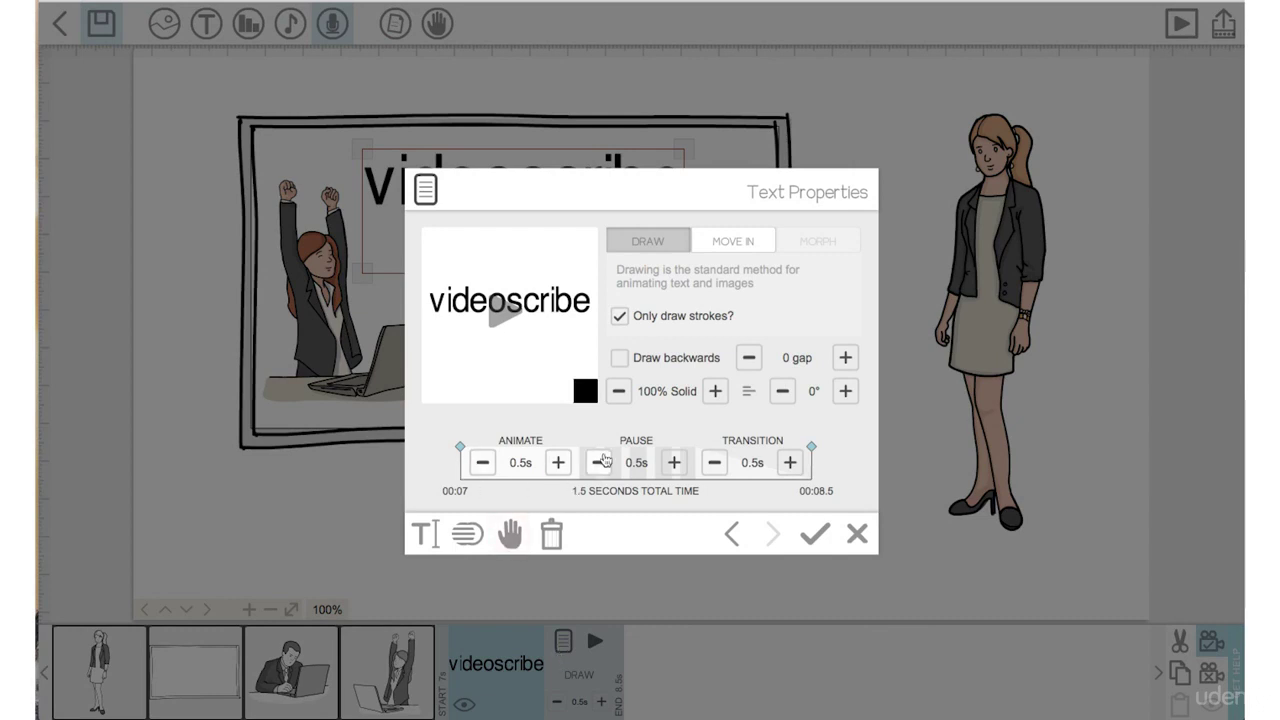
{"action": "left_click", "coordinate": [674, 462]}
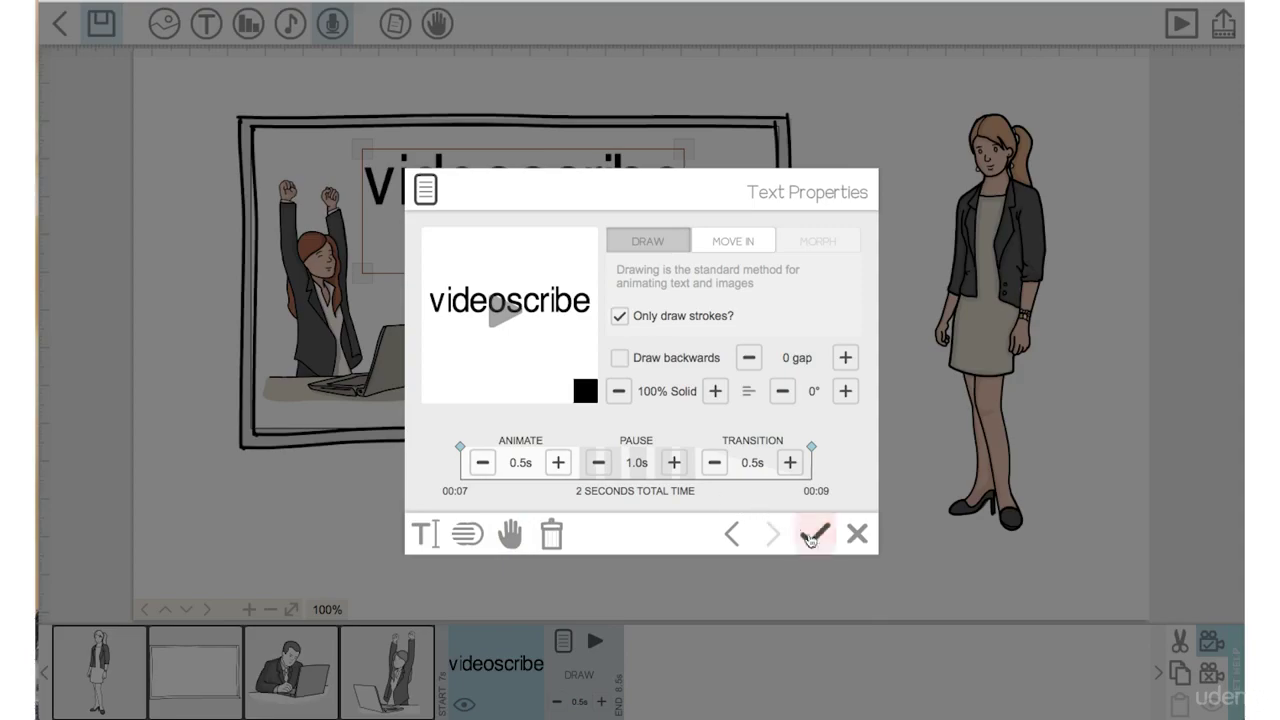
{"action": "left_click", "coordinate": [815, 533]}
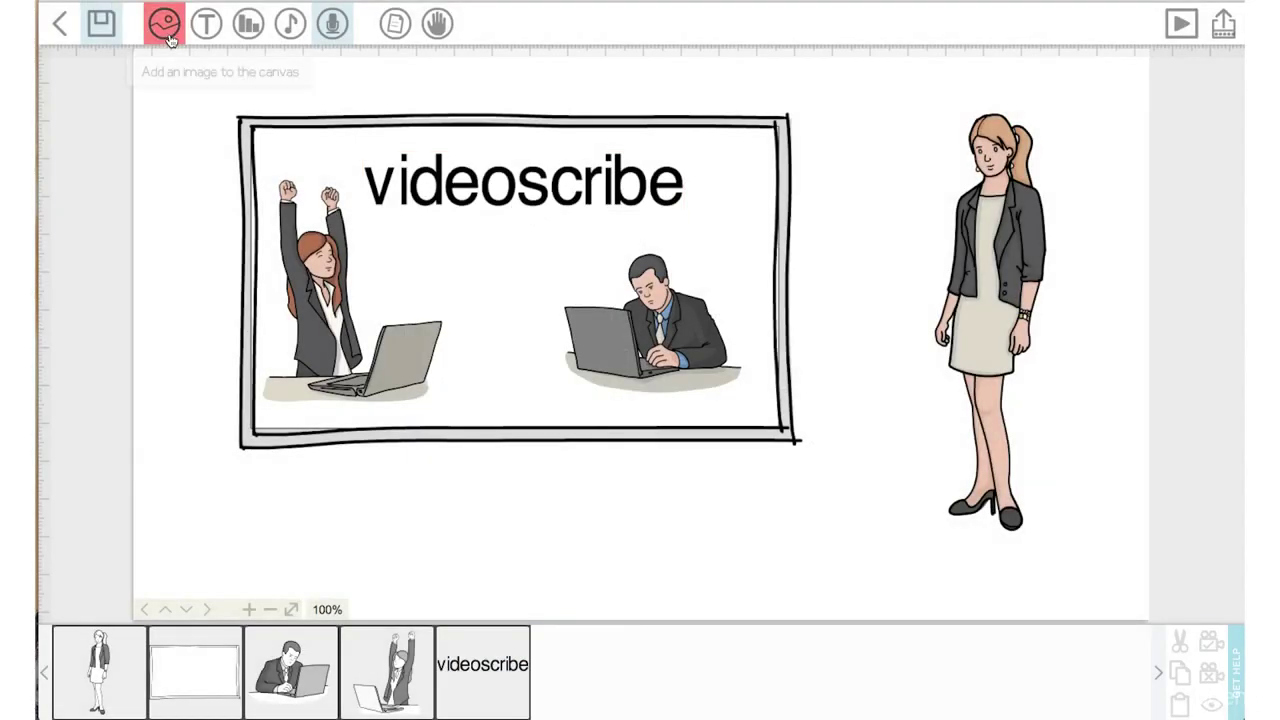